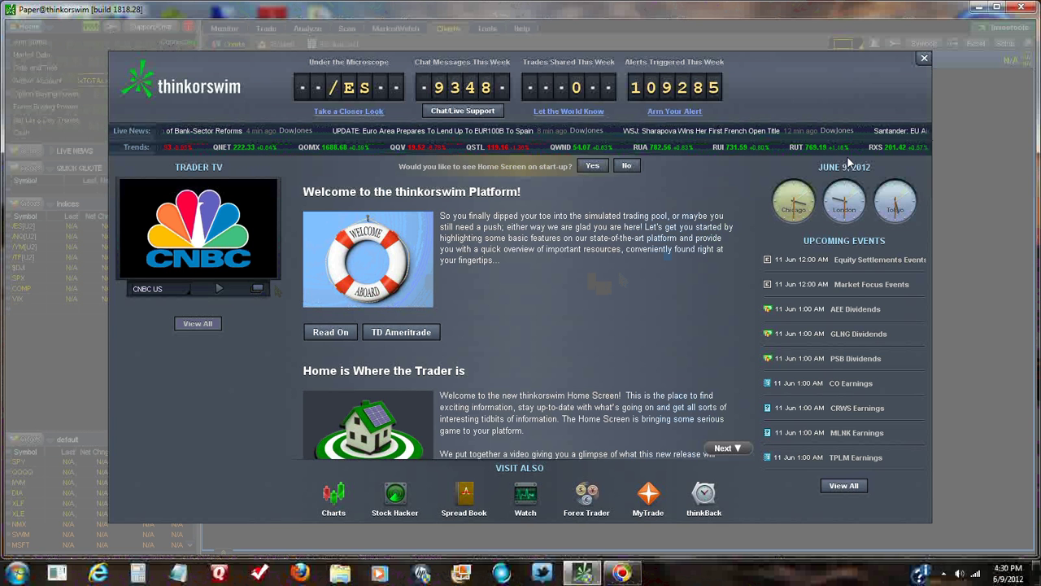
Dismiss the welcome screen, load the AAPL1minute workspace and bring up its Chart Settings
{"action": "left_click", "coordinate": [923, 61]}
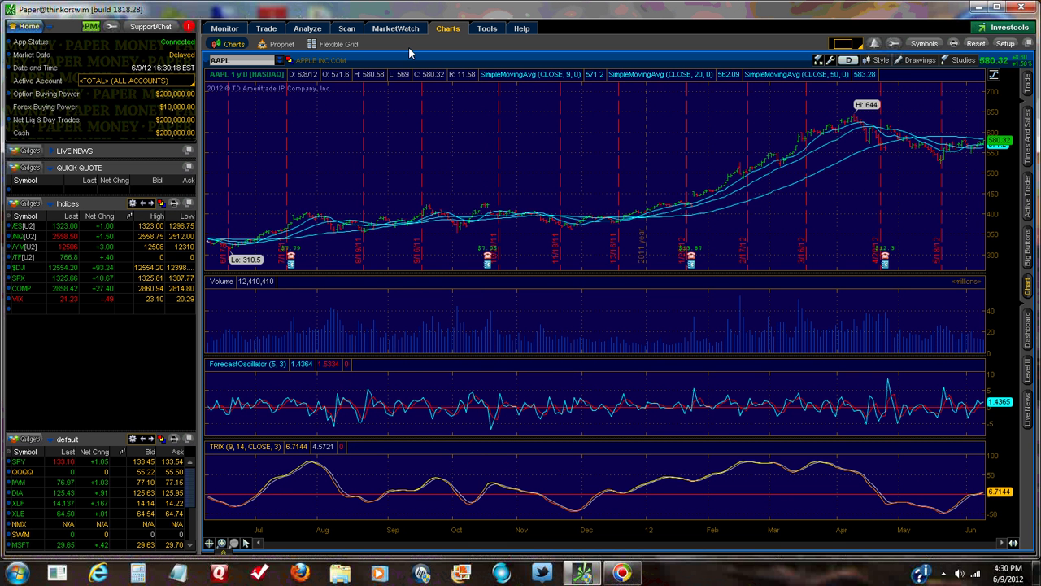
{"action": "left_click", "coordinate": [1006, 44]}
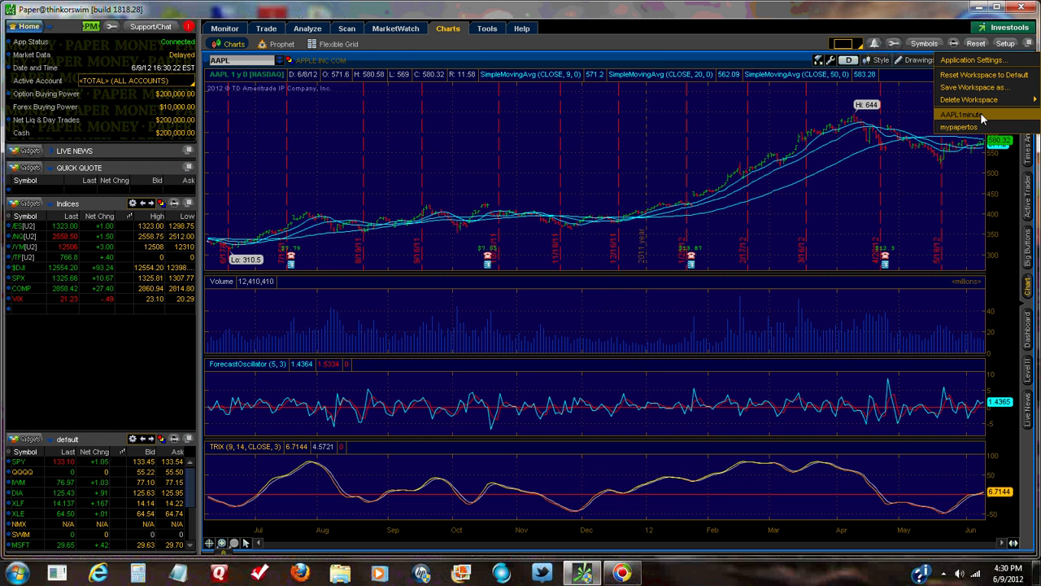
{"action": "left_click", "coordinate": [980, 115]}
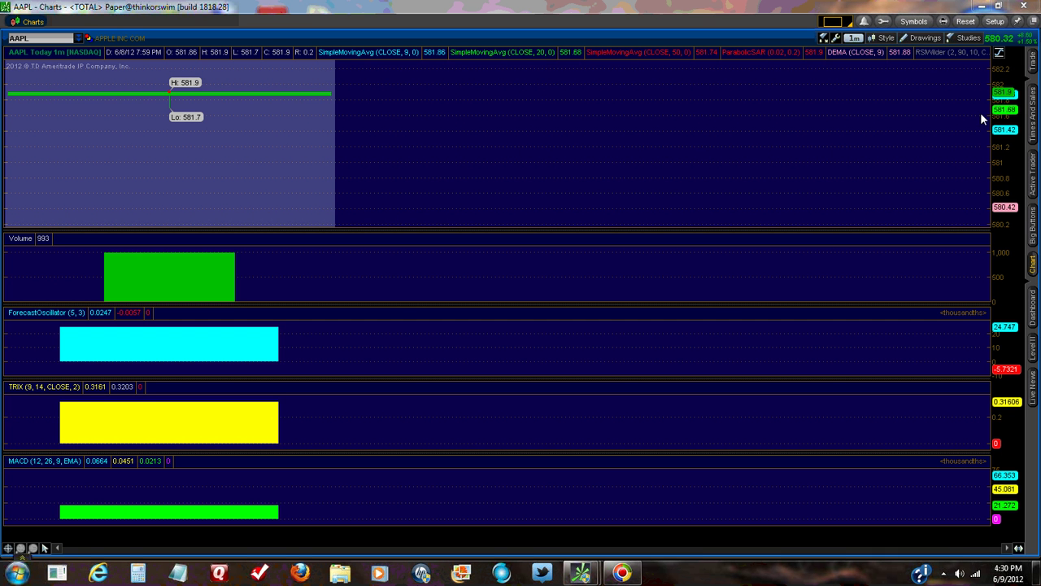
{"action": "left_click", "coordinate": [835, 39]}
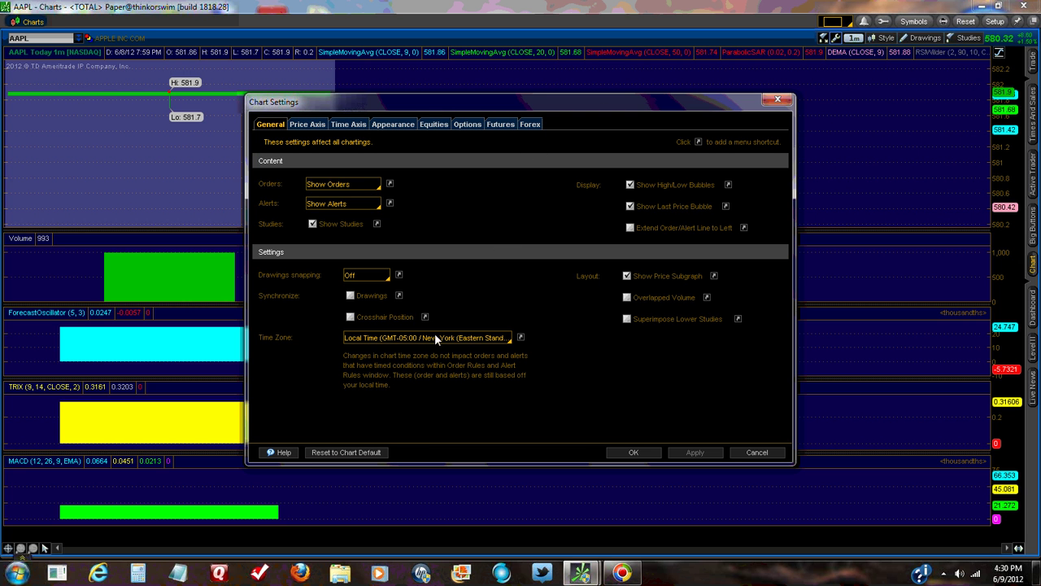
Review the Price Axis options: Auto Scale with Fit Studies and Fit Study Markers, 0% expansion
{"action": "left_click", "coordinate": [309, 124]}
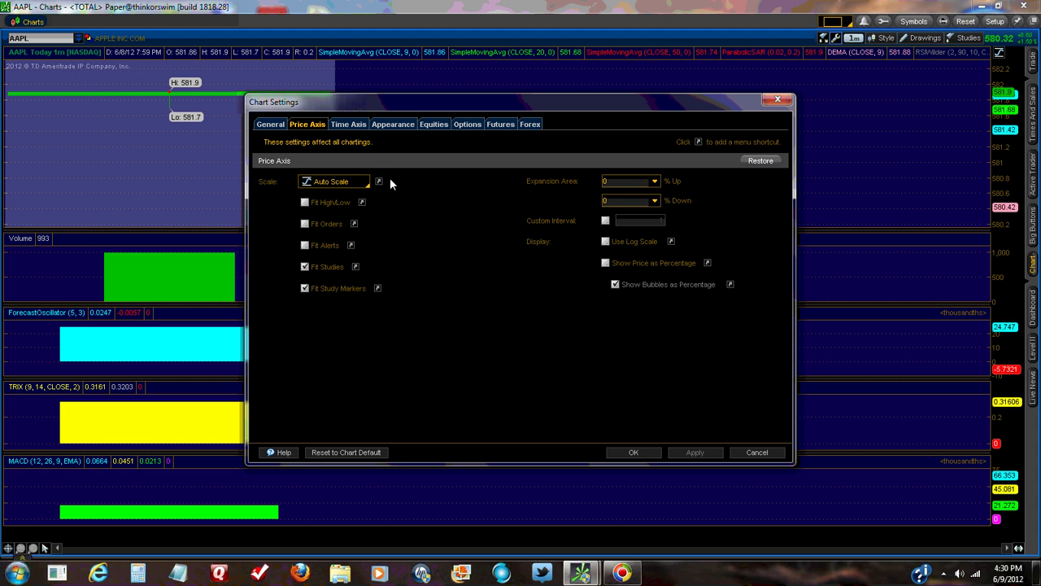
Keep the time axis at Time aggregation, Today interval and 1 min period, then view Appearance
{"action": "left_click", "coordinate": [354, 128]}
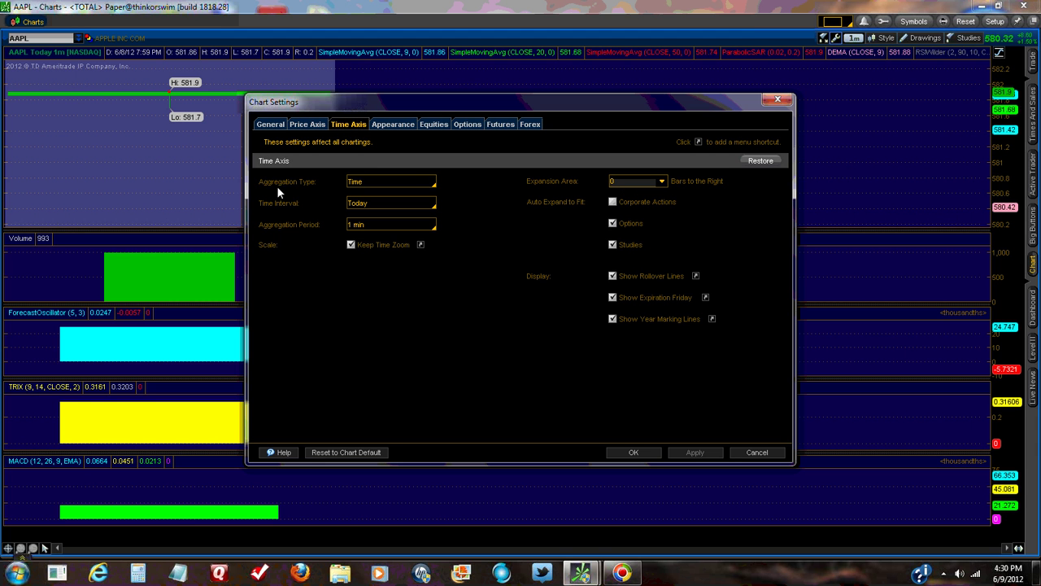
{"action": "left_click", "coordinate": [386, 182]}
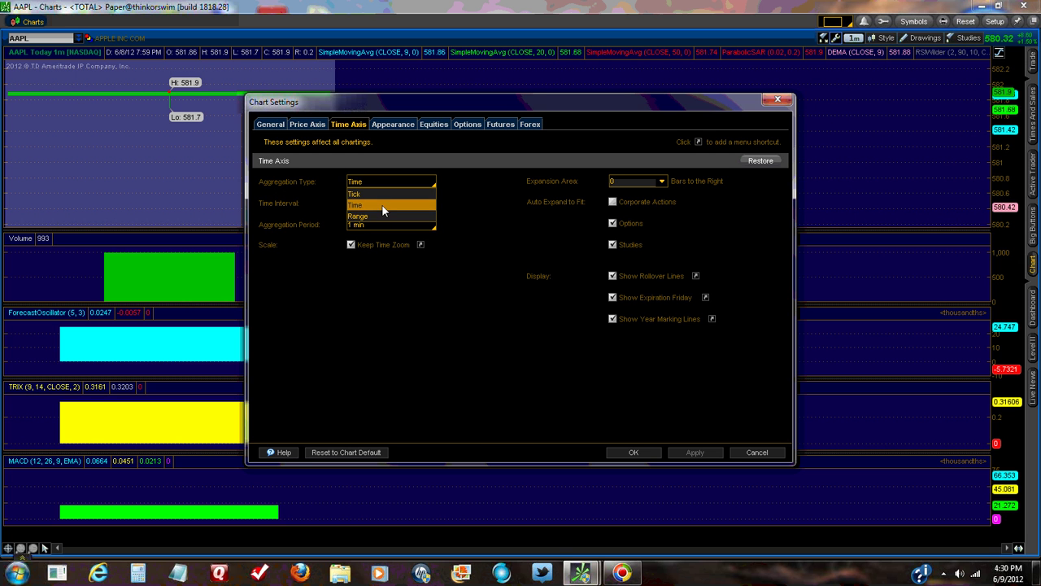
{"action": "left_click", "coordinate": [380, 205]}
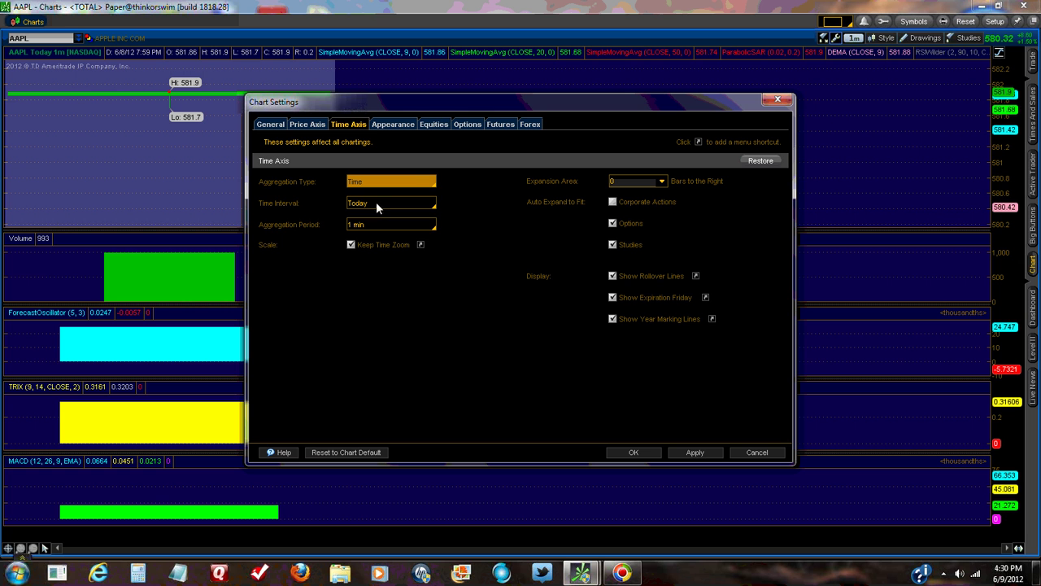
{"action": "left_click", "coordinate": [420, 208]}
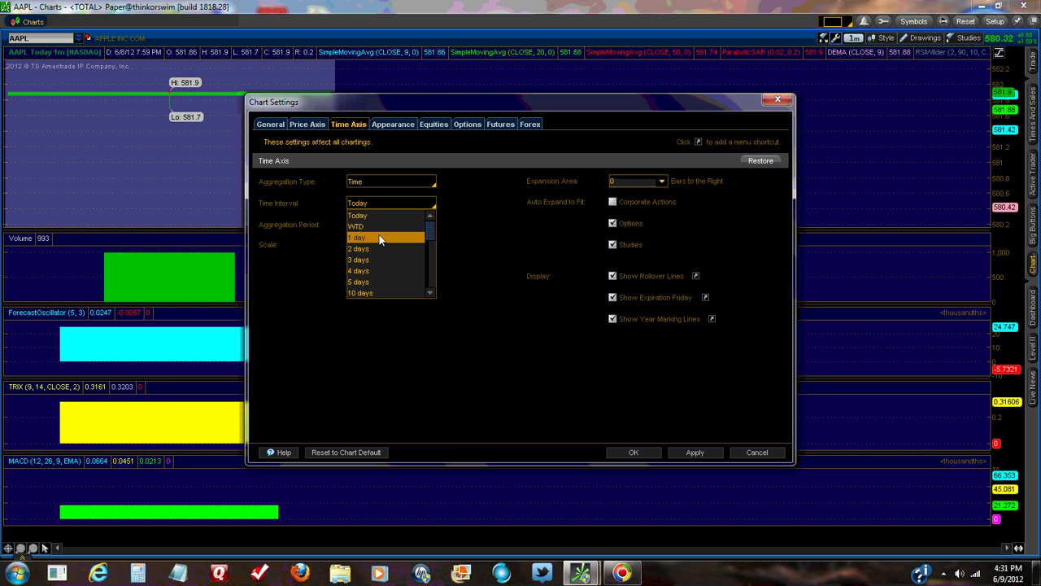
{"action": "left_click", "coordinate": [384, 215]}
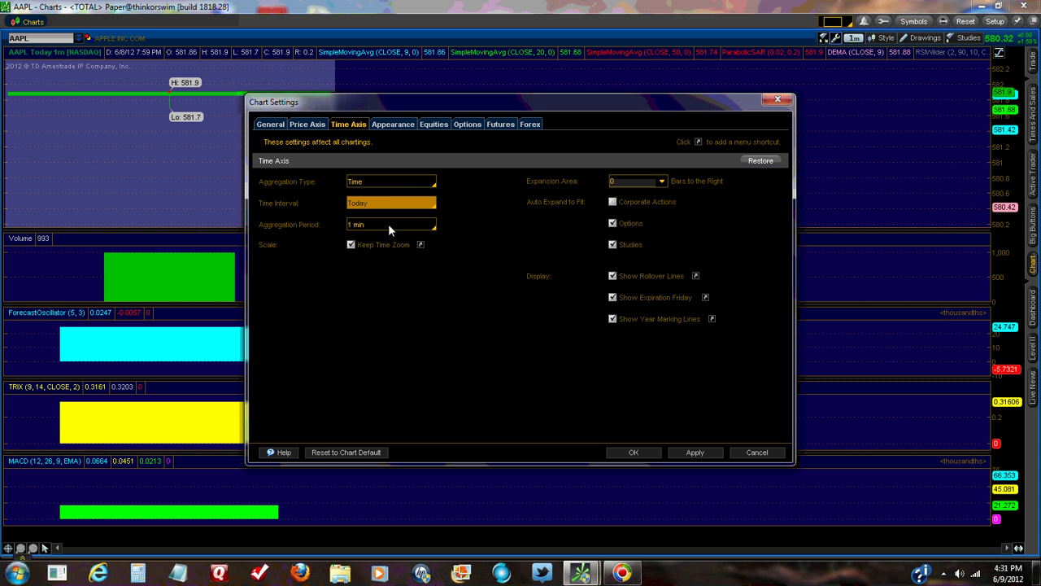
{"action": "left_click", "coordinate": [388, 227]}
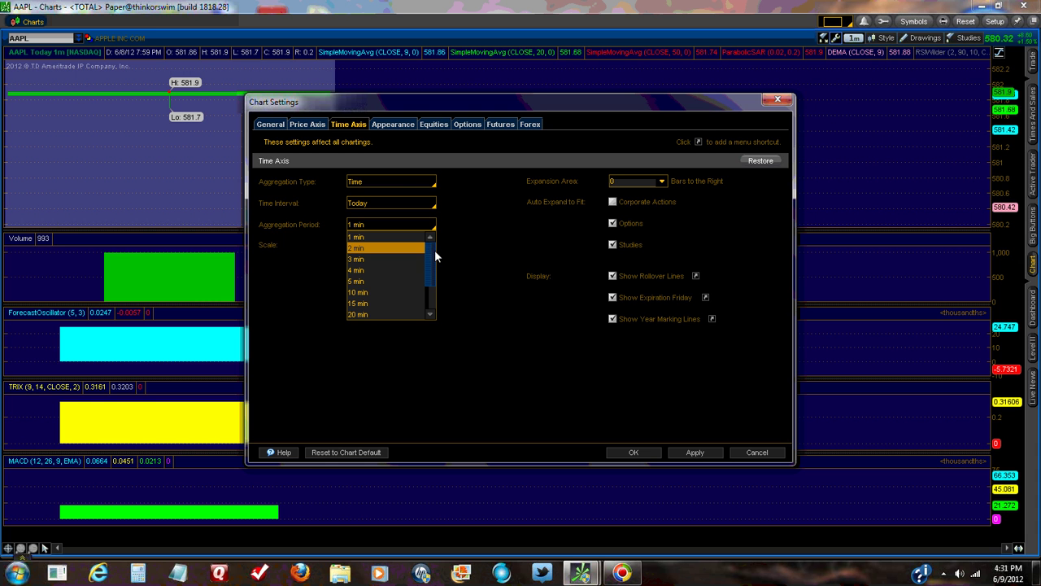
{"action": "scroll", "coordinate": [432, 254], "scroll_direction": "down", "scroll_amount": 1}
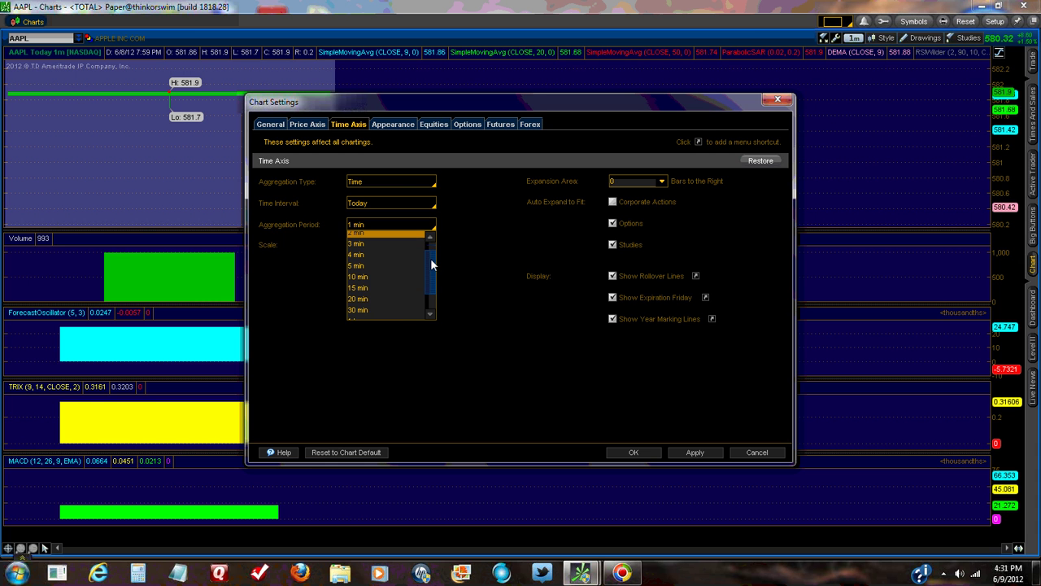
{"action": "scroll", "coordinate": [430, 285], "scroll_direction": "down", "scroll_amount": 3}
{"action": "scroll", "coordinate": [431, 277], "scroll_direction": "up", "scroll_amount": 4}
{"action": "left_click", "coordinate": [368, 237]}
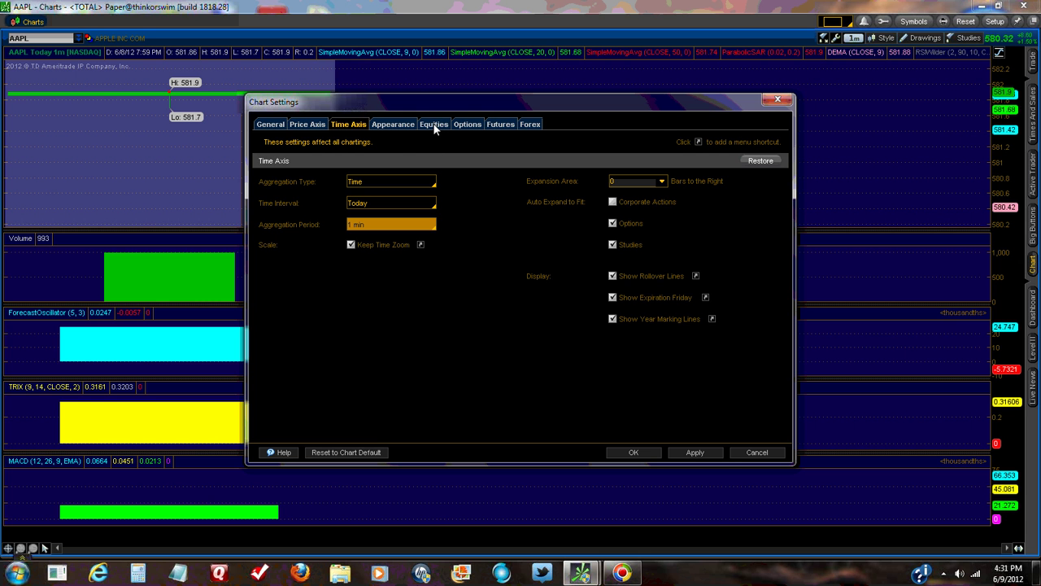
{"action": "left_click", "coordinate": [401, 126]}
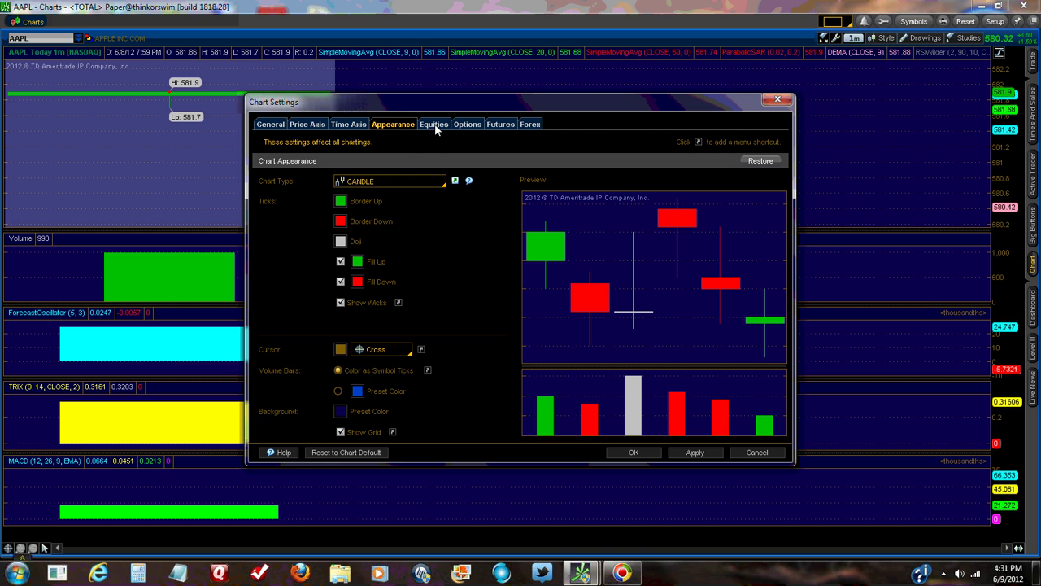
Try the BAR chart type, revert to CANDLE, and review the Equities options
{"action": "left_click", "coordinate": [390, 181]}
{"action": "left_click", "coordinate": [378, 197]}
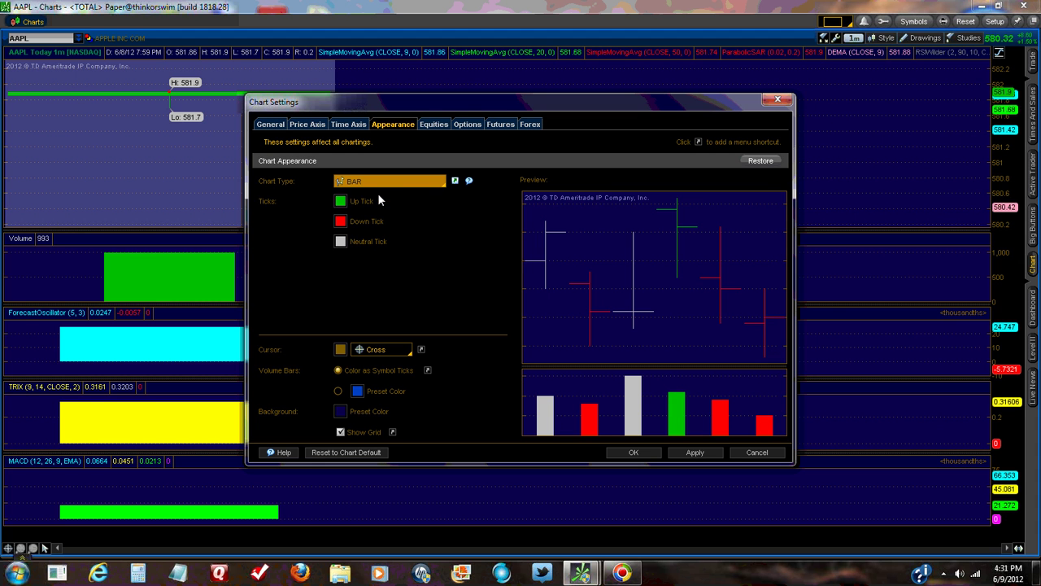
{"action": "left_click", "coordinate": [383, 183]}
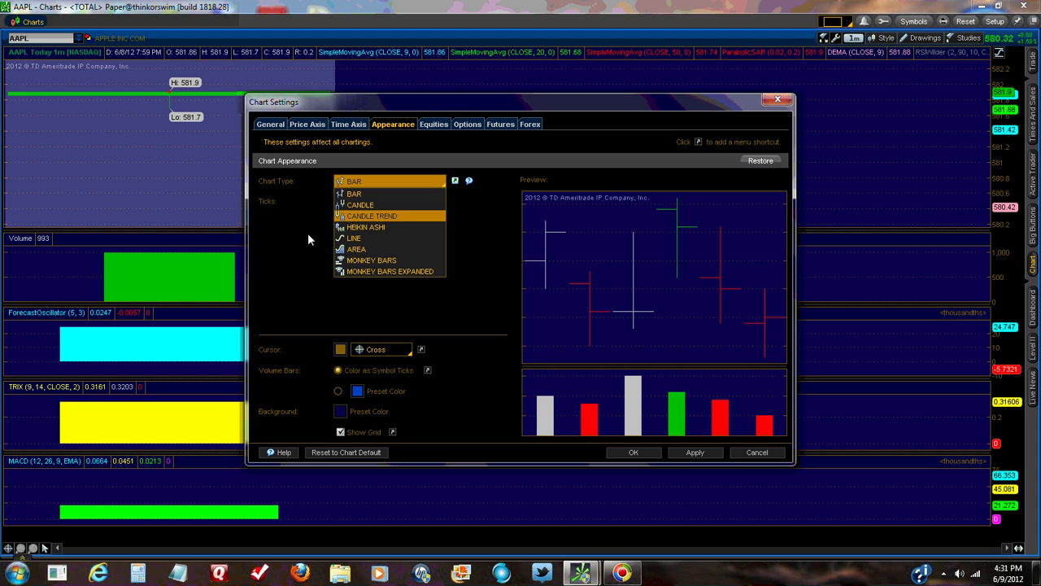
{"action": "left_click", "coordinate": [386, 204]}
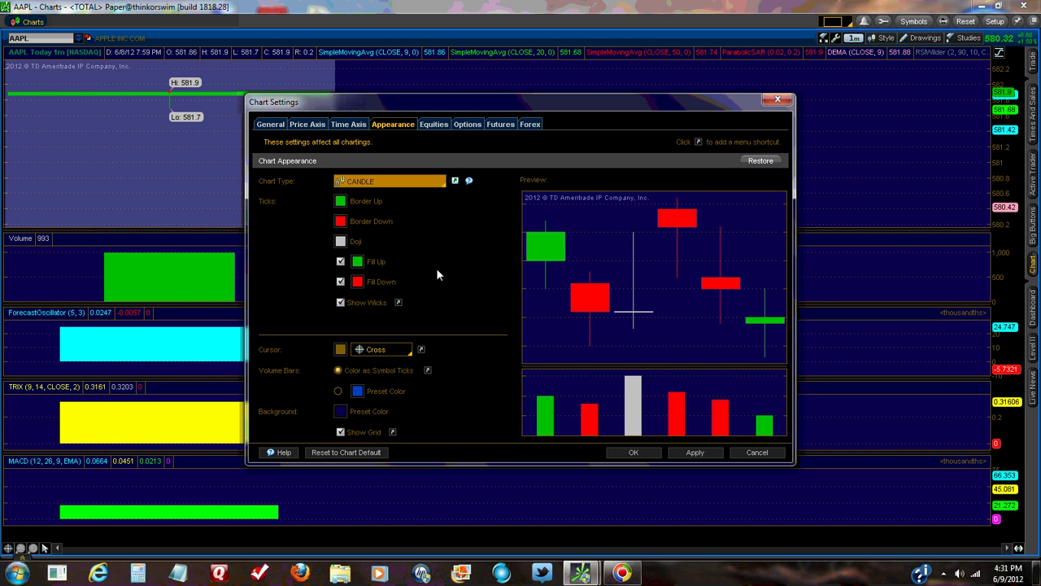
{"action": "left_click", "coordinate": [436, 129]}
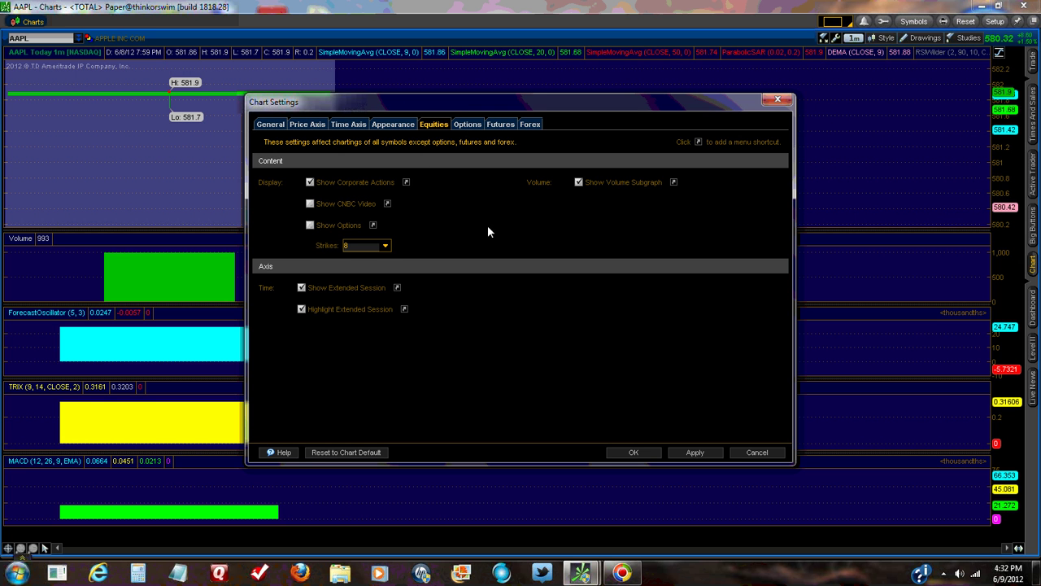
Apply the chart settings and close the dialog with OK
{"action": "left_click", "coordinate": [695, 452]}
{"action": "left_click", "coordinate": [633, 453]}
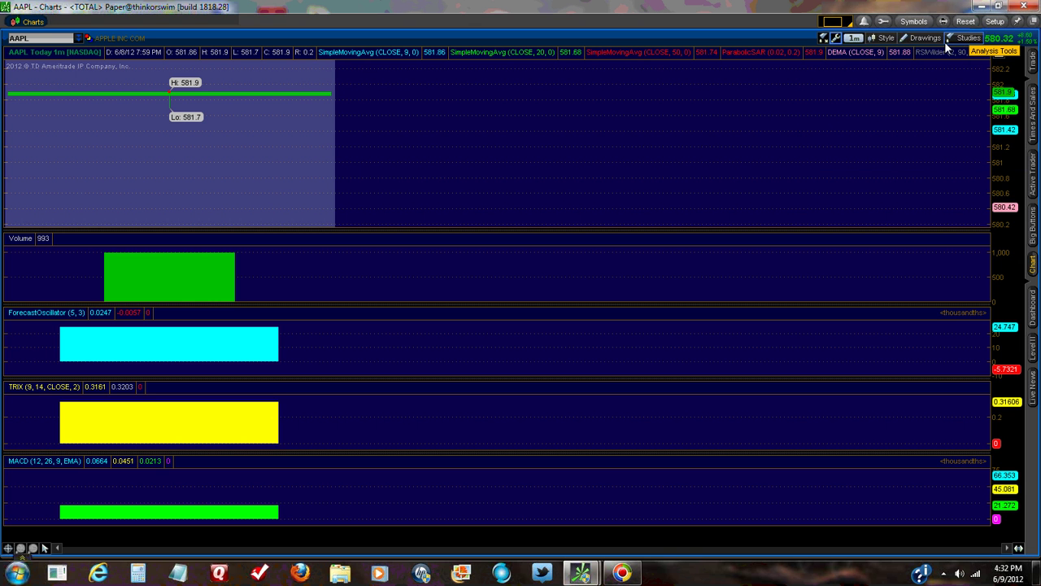
{"action": "left_click", "coordinate": [969, 38]}
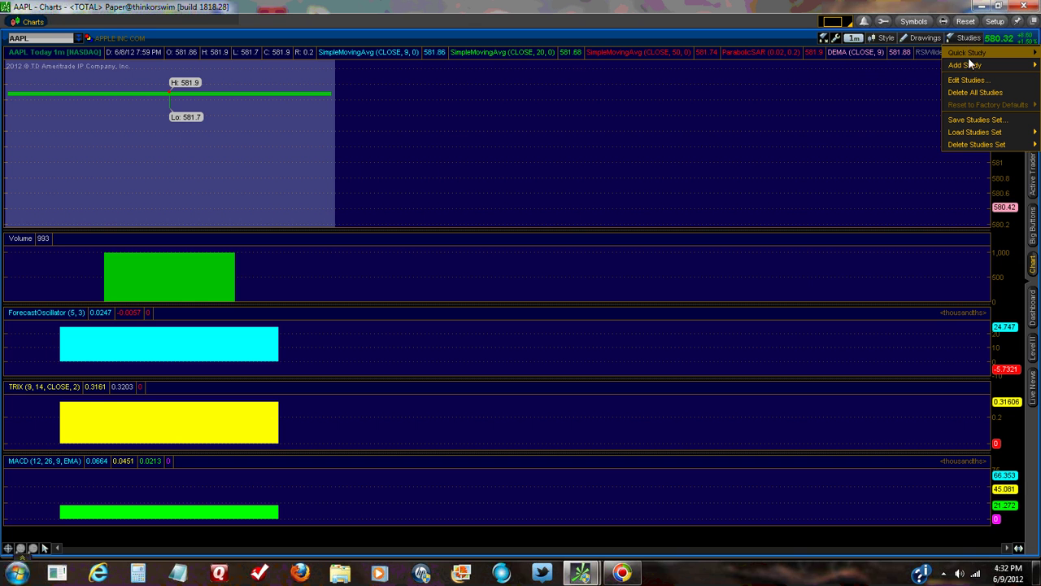
{"action": "mouse_move", "coordinate": [968, 66]}
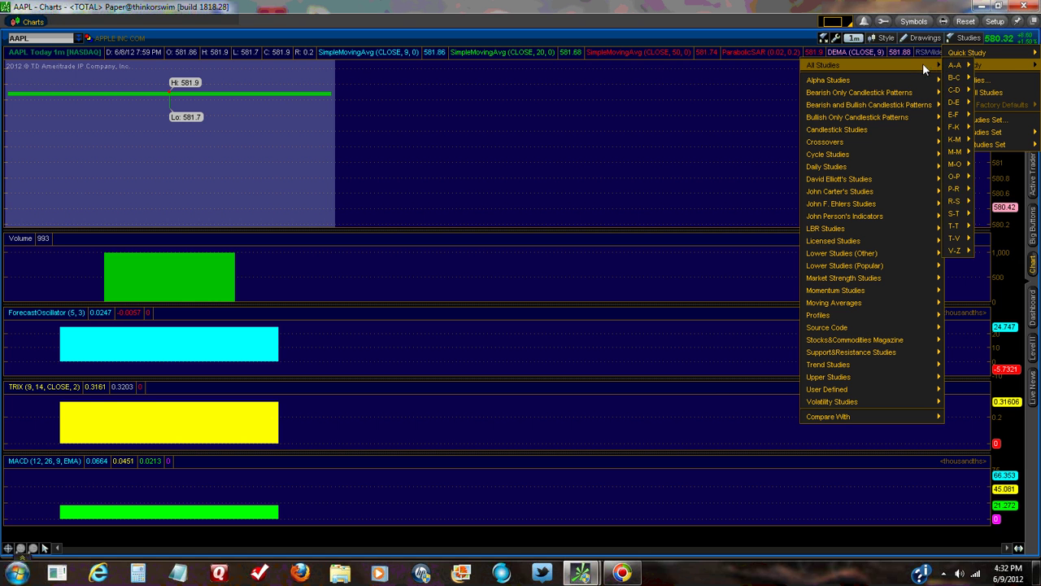
{"action": "mouse_move", "coordinate": [858, 304]}
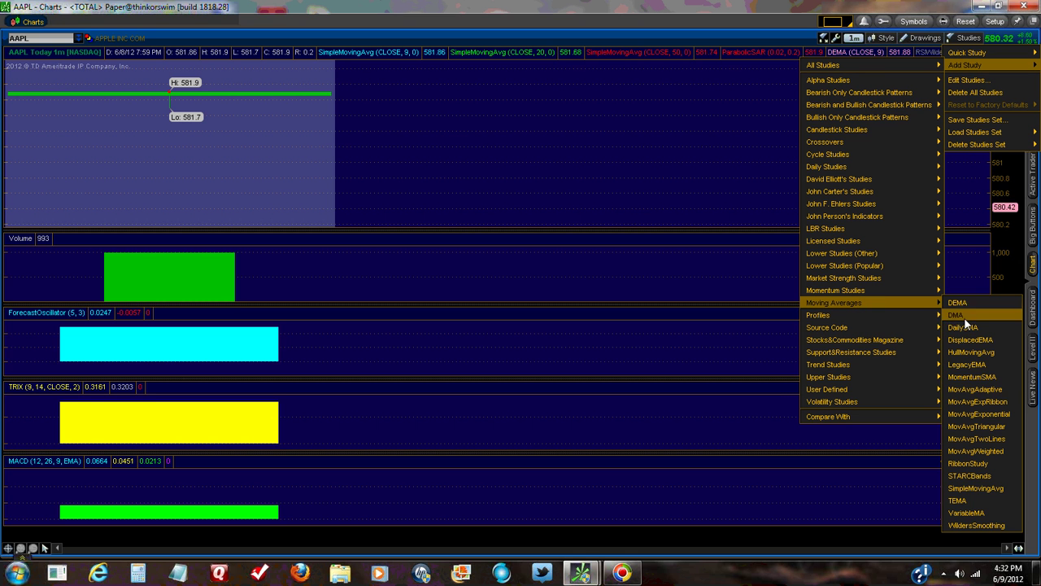
{"action": "left_click", "coordinate": [990, 488]}
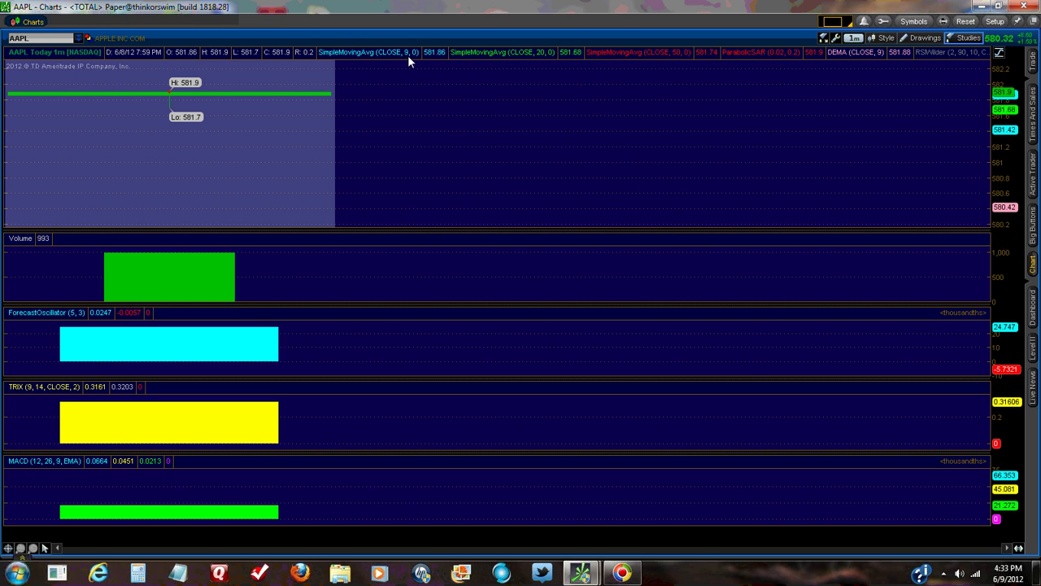
{"action": "left_click", "coordinate": [964, 36]}
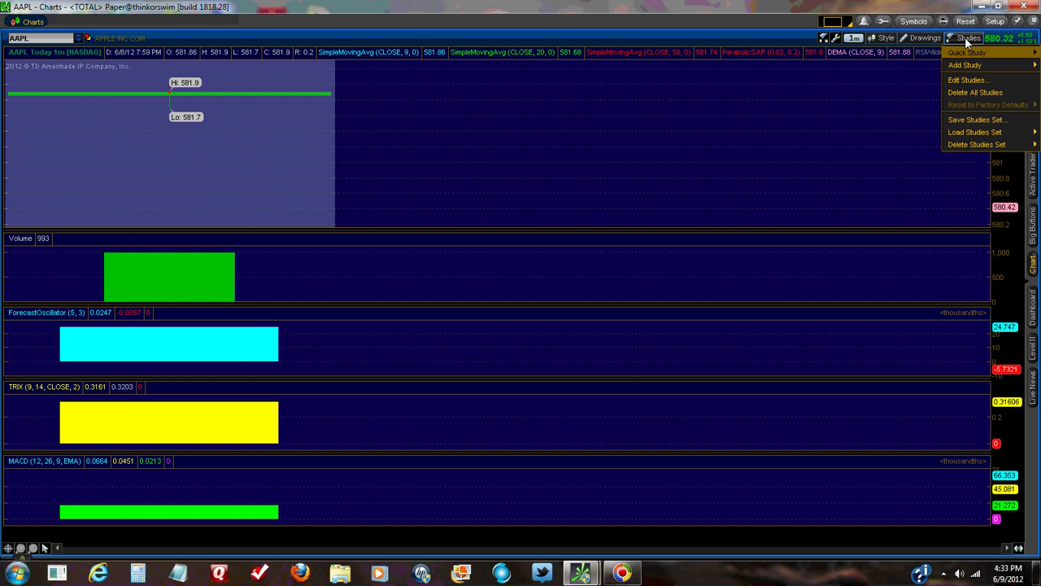
Browse the All Studies categories under Add Study, then close the studies menu
{"action": "mouse_move", "coordinate": [971, 64]}
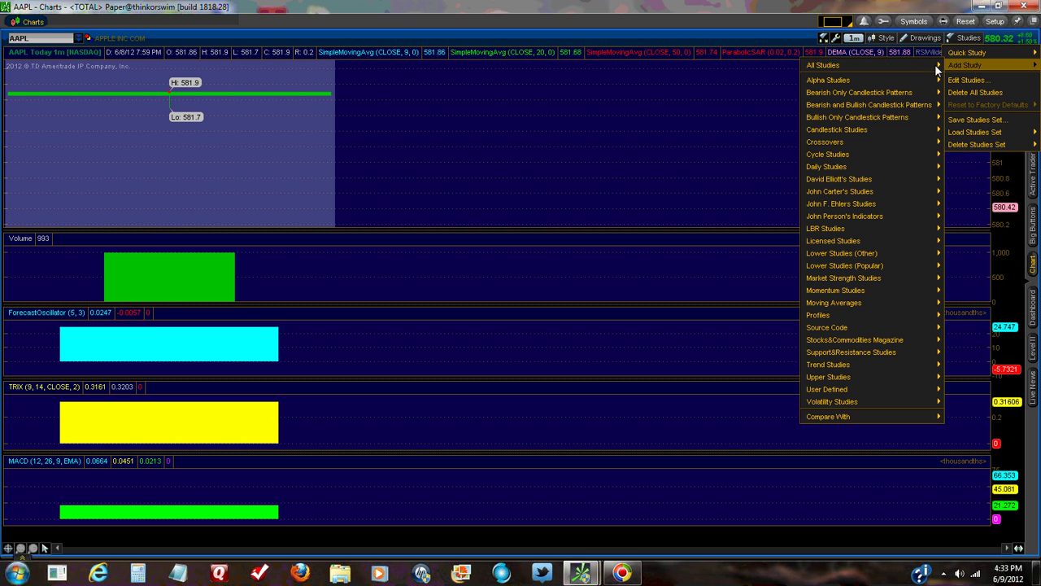
{"action": "mouse_move", "coordinate": [876, 301]}
{"action": "mouse_move", "coordinate": [909, 64]}
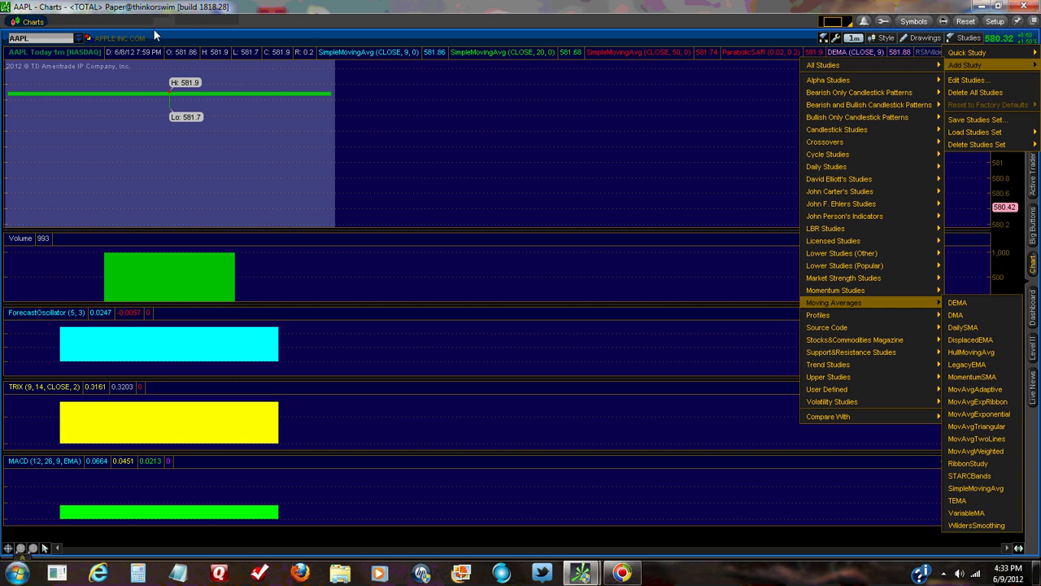
{"action": "left_click", "coordinate": [963, 35]}
Open Edit Studies and review the 9- and 20-period SimpleMovingAvg settings
{"action": "left_click", "coordinate": [962, 34]}
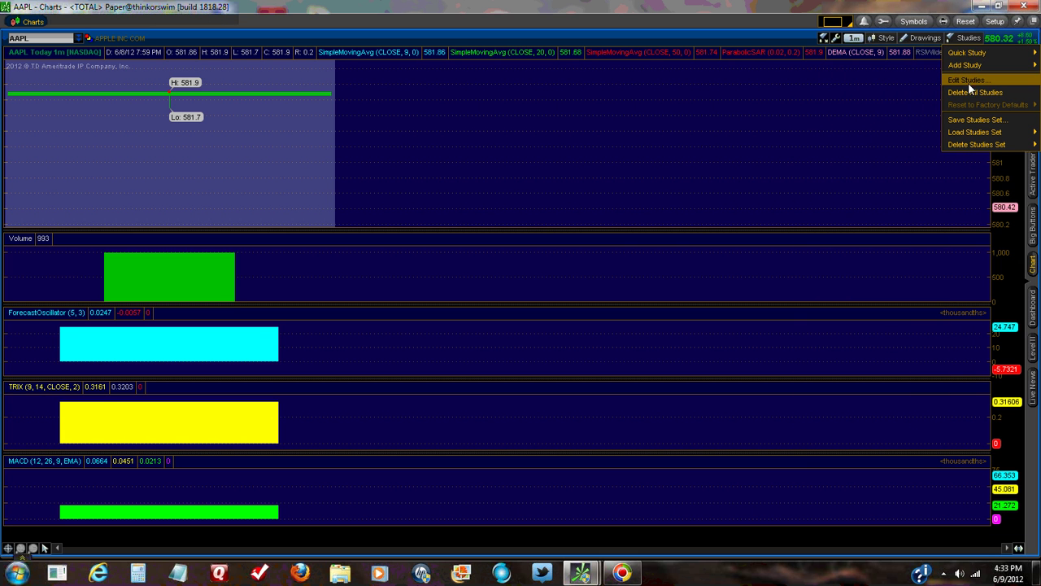
{"action": "left_click", "coordinate": [970, 81]}
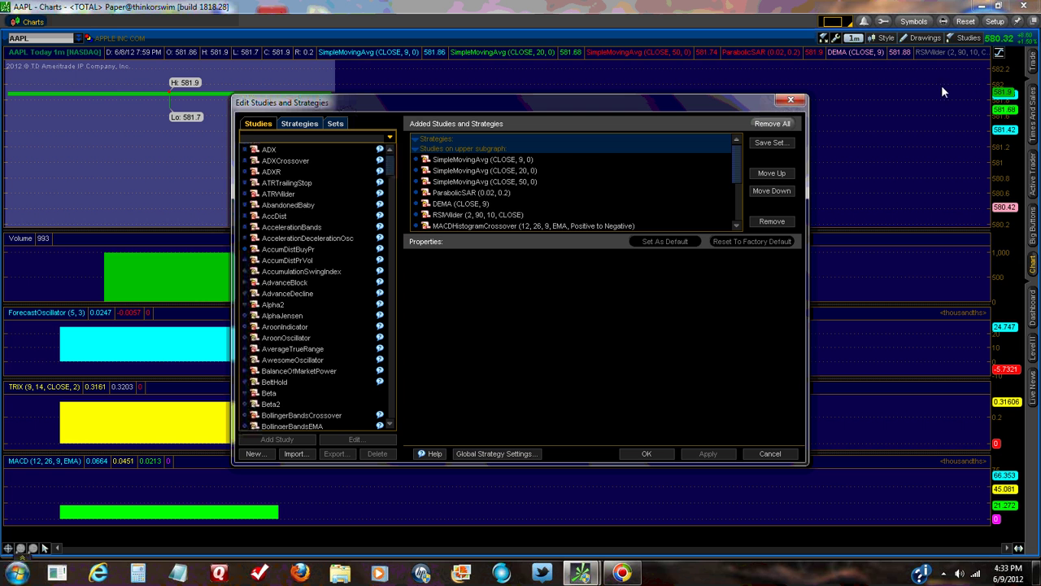
{"action": "left_click", "coordinate": [524, 161]}
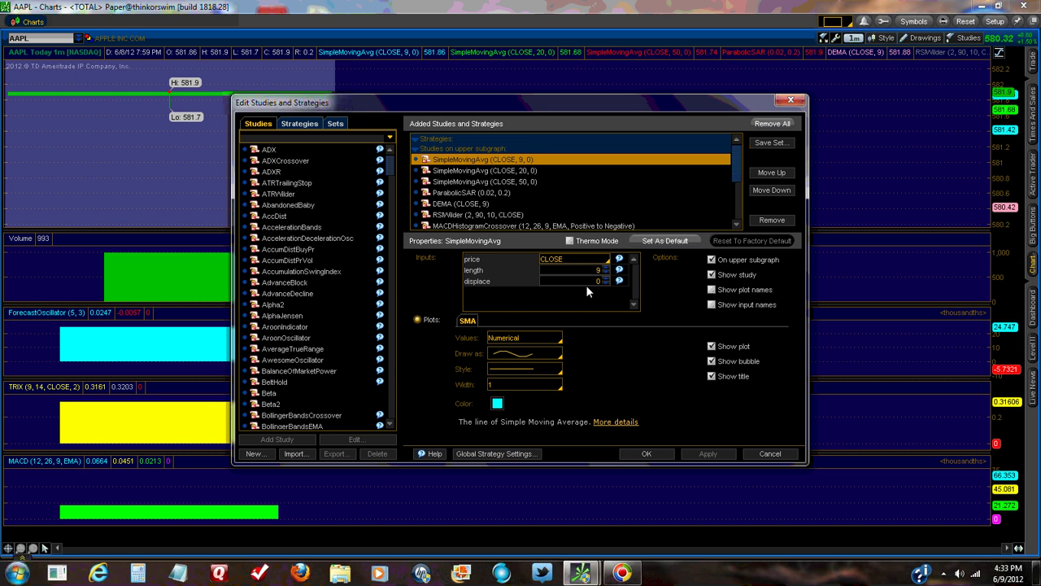
{"action": "left_click", "coordinate": [515, 170]}
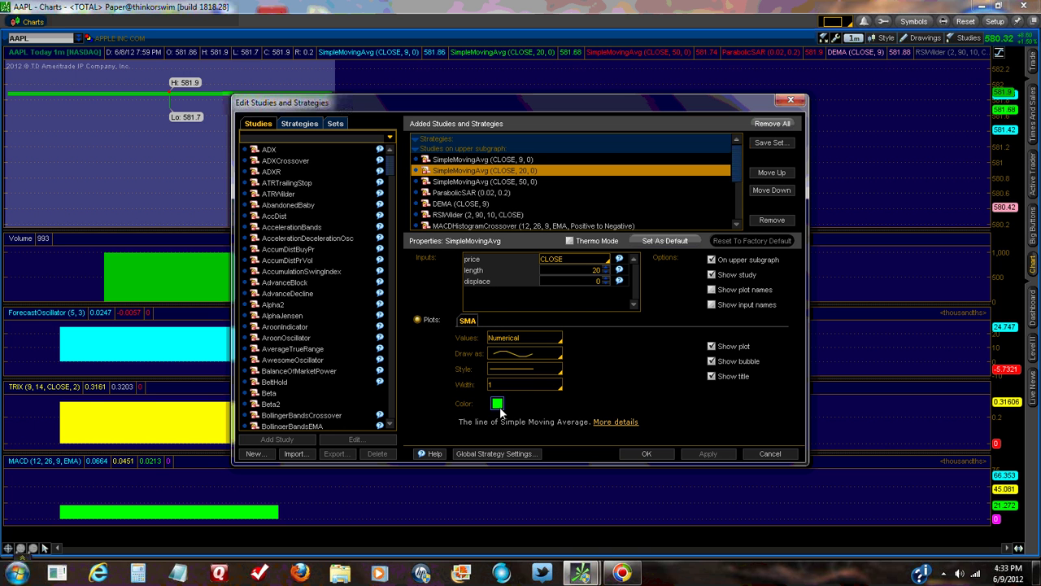
Give the 50-period SimpleMovingAvg a new line colour and apply it
{"action": "left_click", "coordinate": [509, 181]}
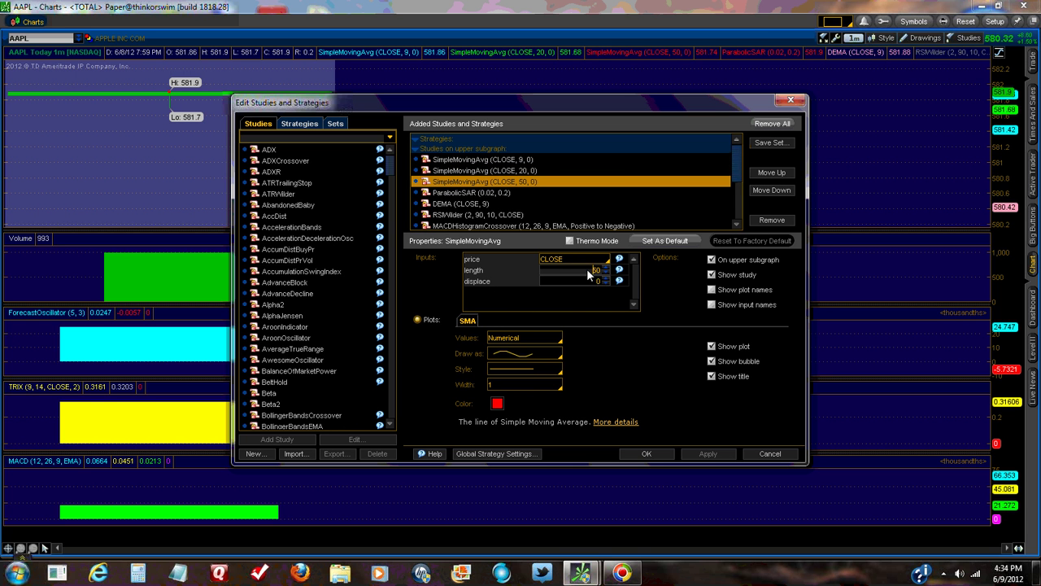
{"action": "left_click", "coordinate": [496, 403]}
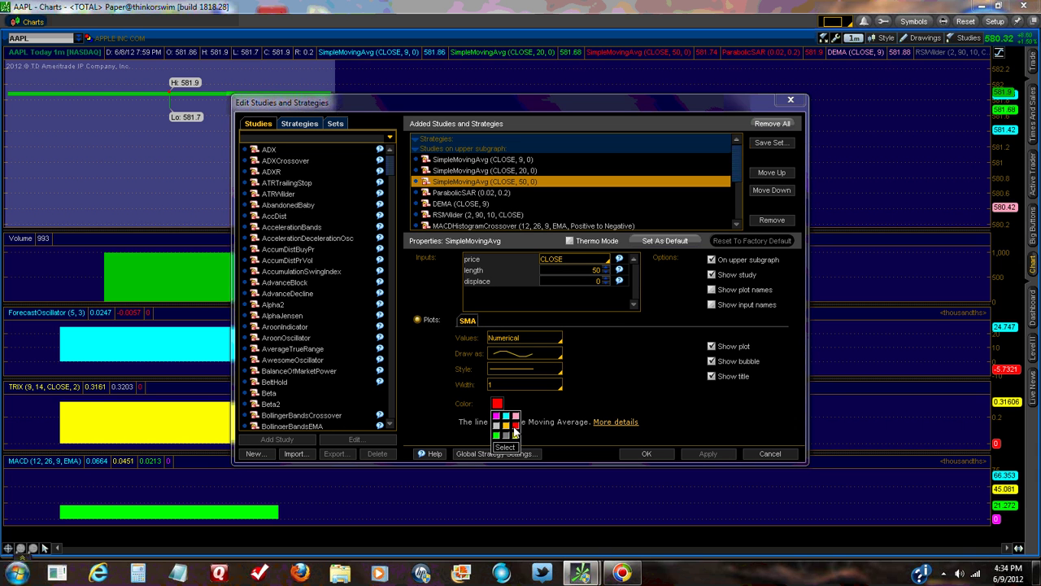
{"action": "left_click", "coordinate": [515, 425]}
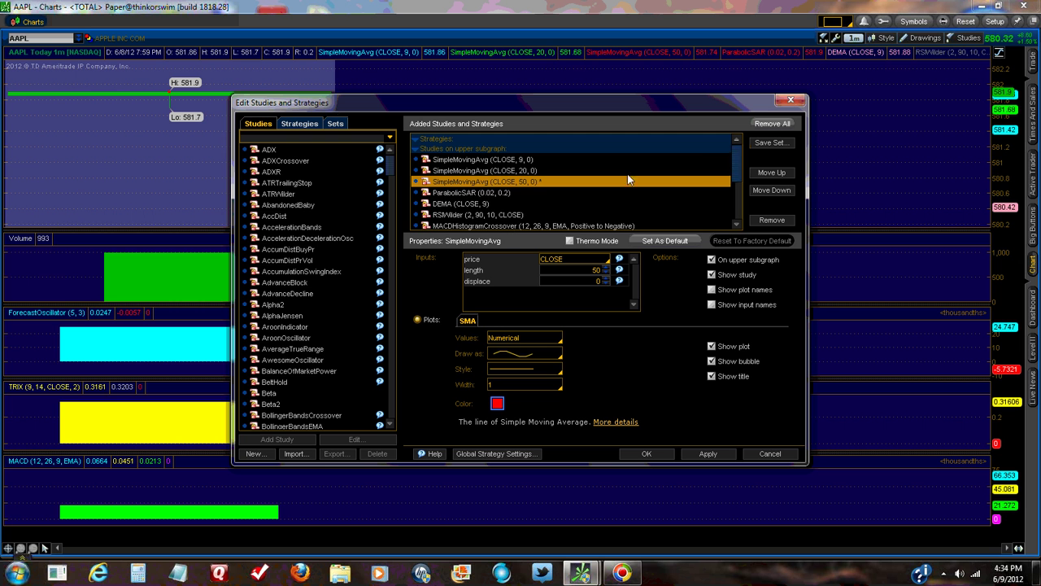
{"action": "scroll", "coordinate": [740, 155], "scroll_direction": "down", "scroll_amount": 1}
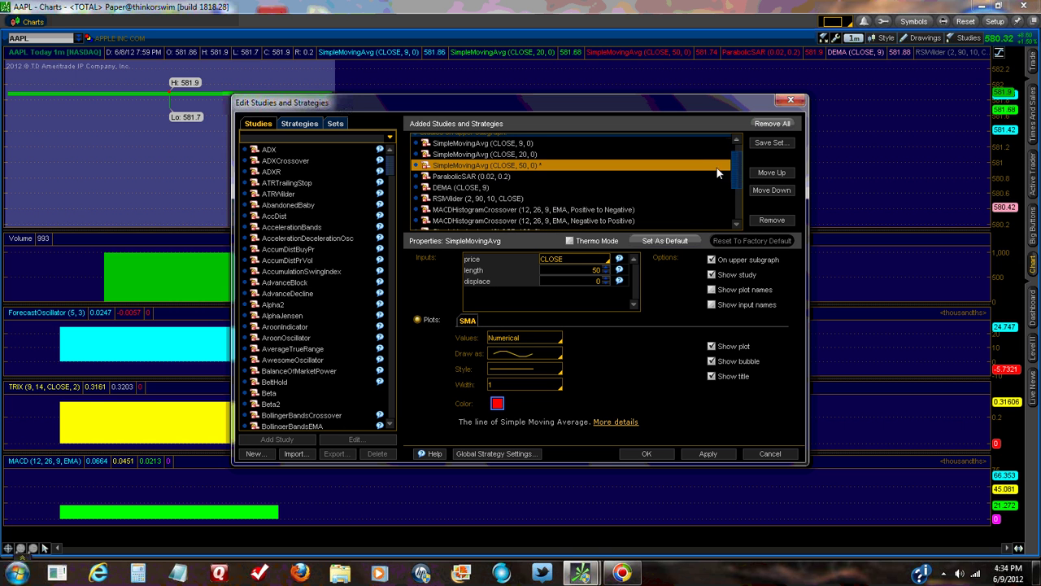
{"action": "left_click", "coordinate": [465, 191]}
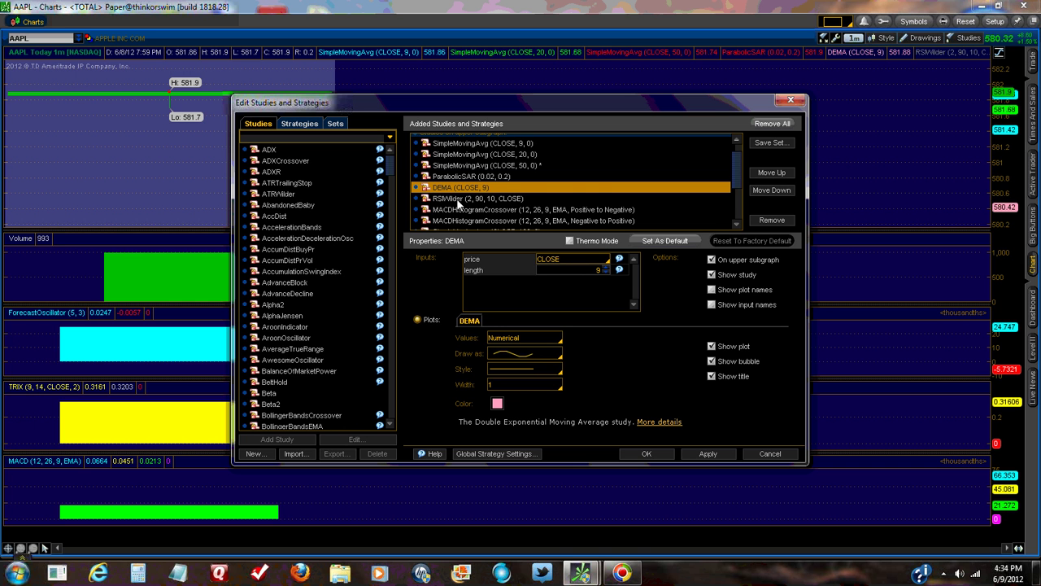
{"action": "scroll", "coordinate": [592, 191], "scroll_direction": "up", "scroll_amount": 2}
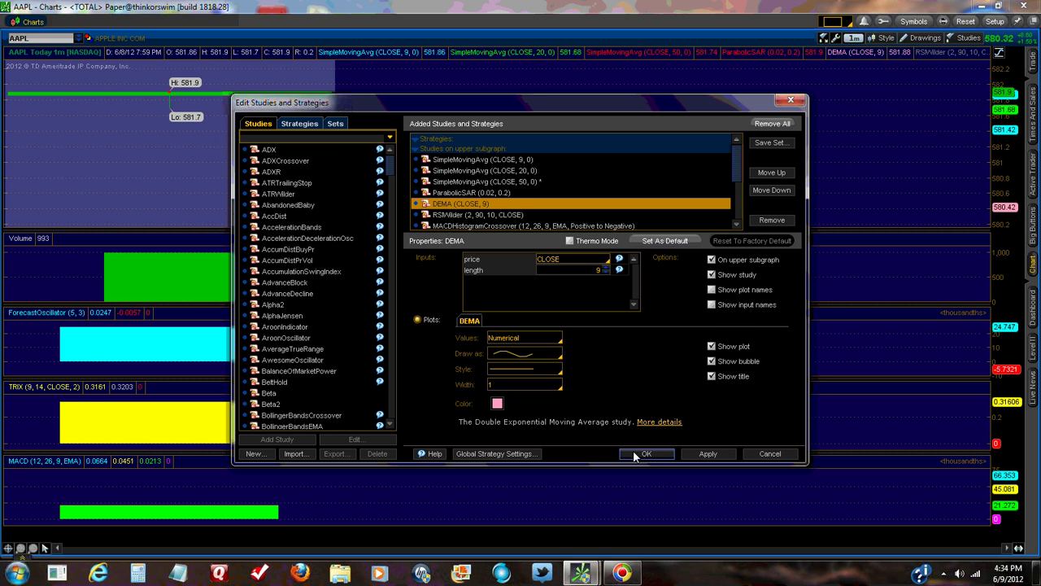
{"action": "left_click", "coordinate": [705, 453]}
Close the study editor and add a ForecastOscillator (5, 3) pane from All Studies > E-F
{"action": "left_click", "coordinate": [647, 454]}
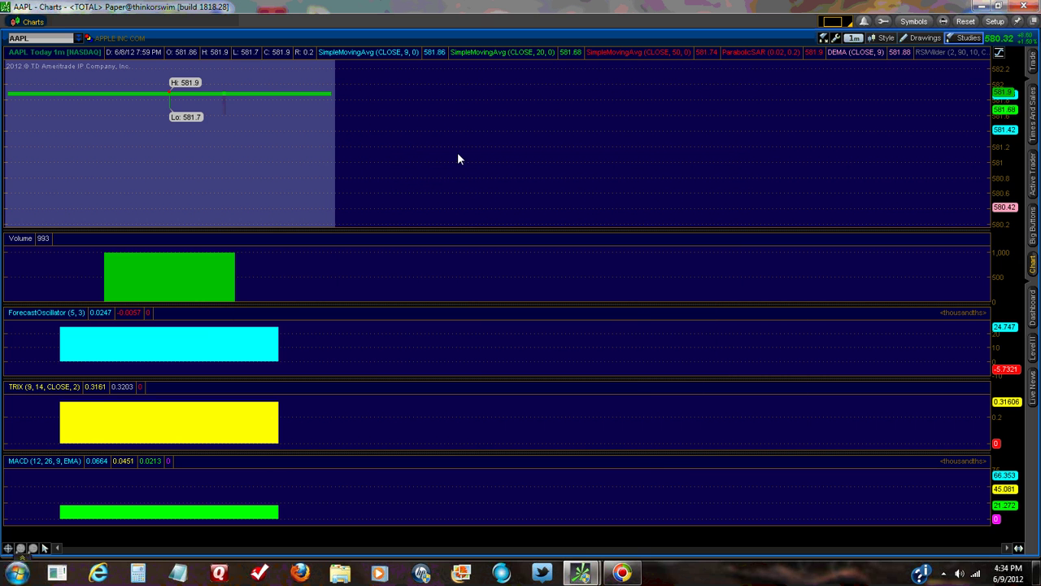
{"action": "left_click", "coordinate": [965, 37]}
{"action": "mouse_move", "coordinate": [972, 62]}
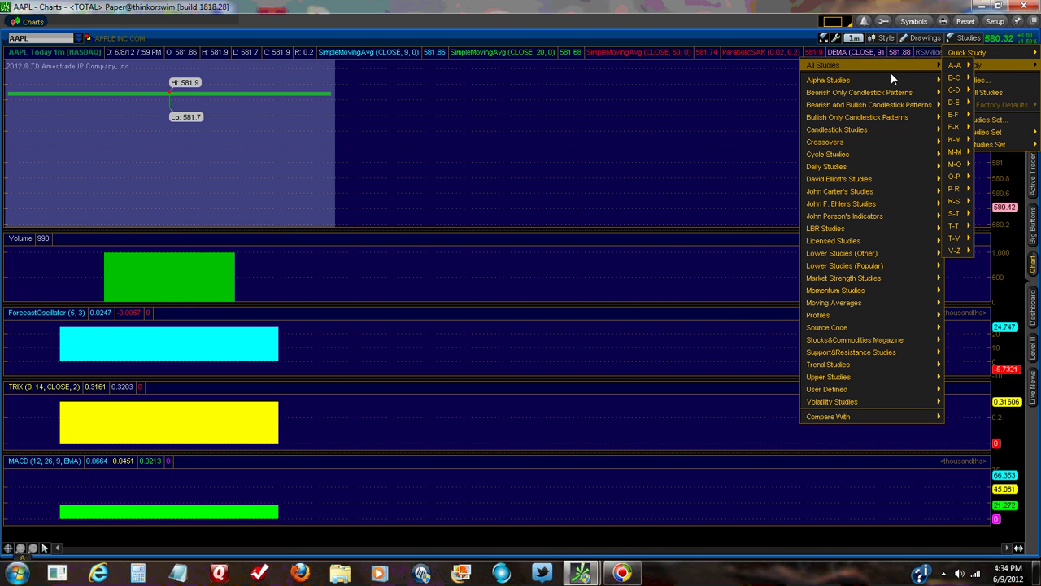
{"action": "mouse_move", "coordinate": [891, 80]}
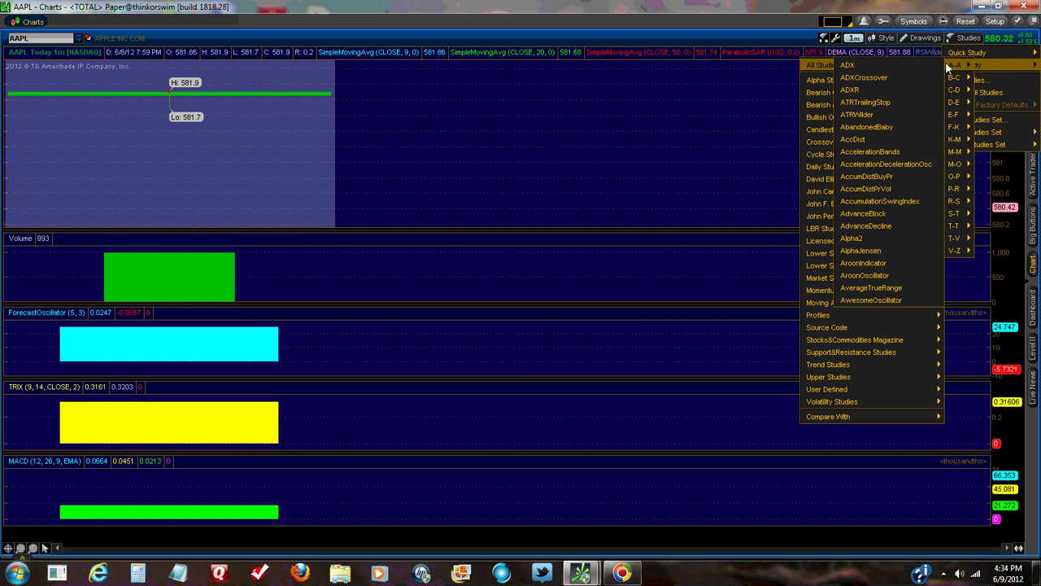
{"action": "mouse_move", "coordinate": [963, 181]}
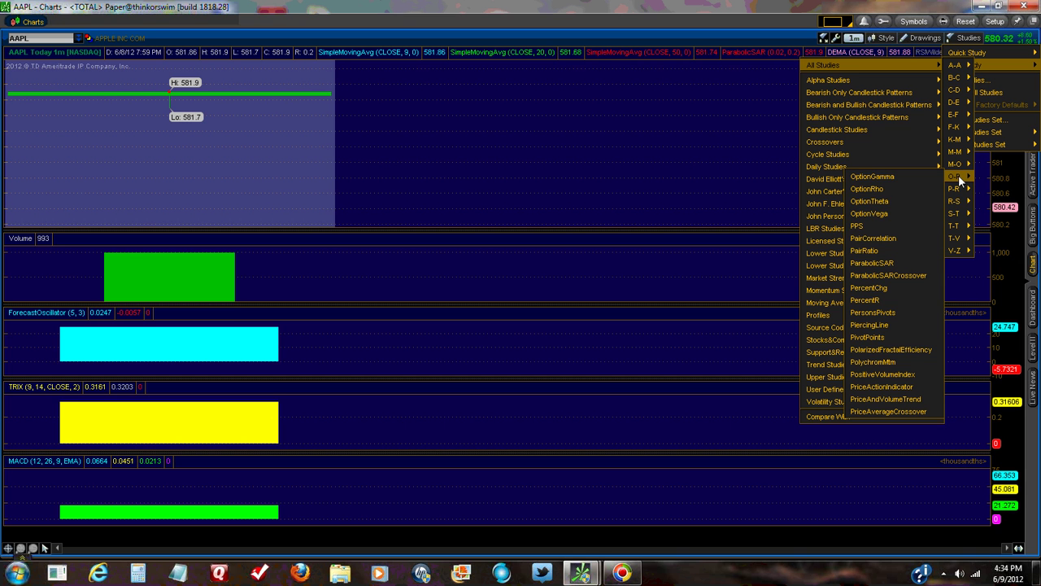
{"action": "mouse_move", "coordinate": [965, 198]}
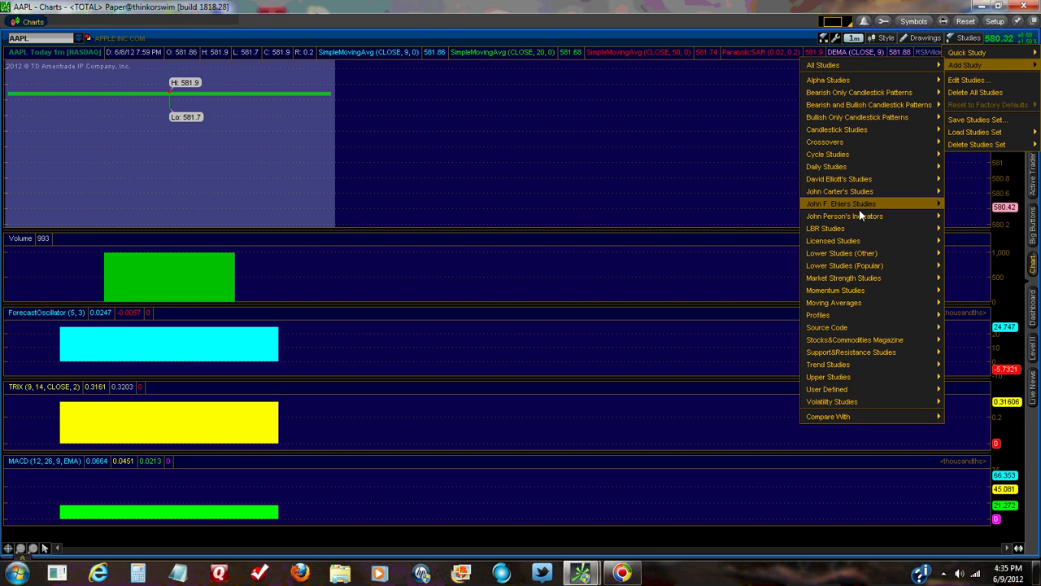
{"action": "mouse_move", "coordinate": [871, 301]}
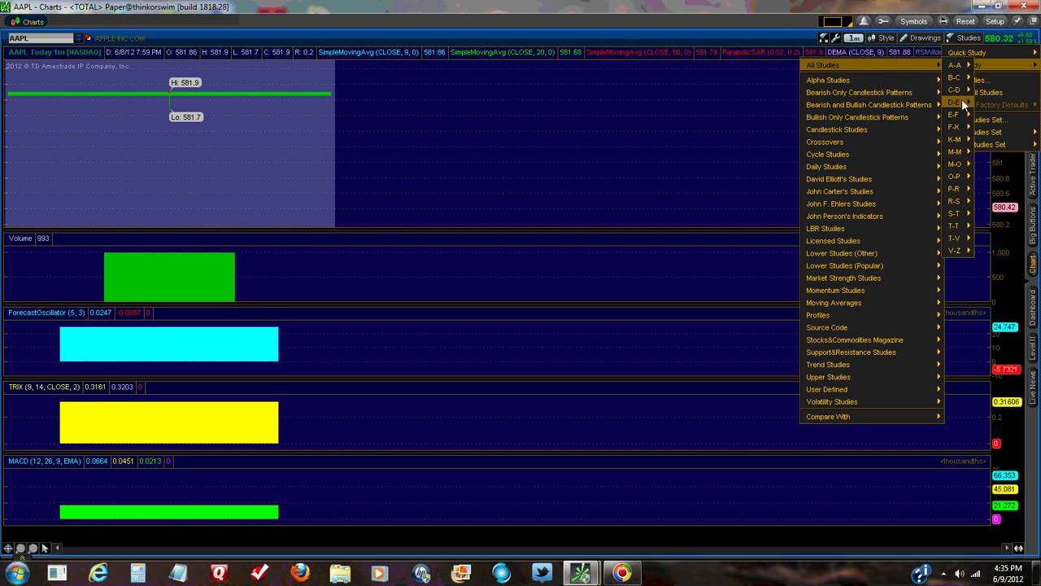
{"action": "mouse_move", "coordinate": [964, 112]}
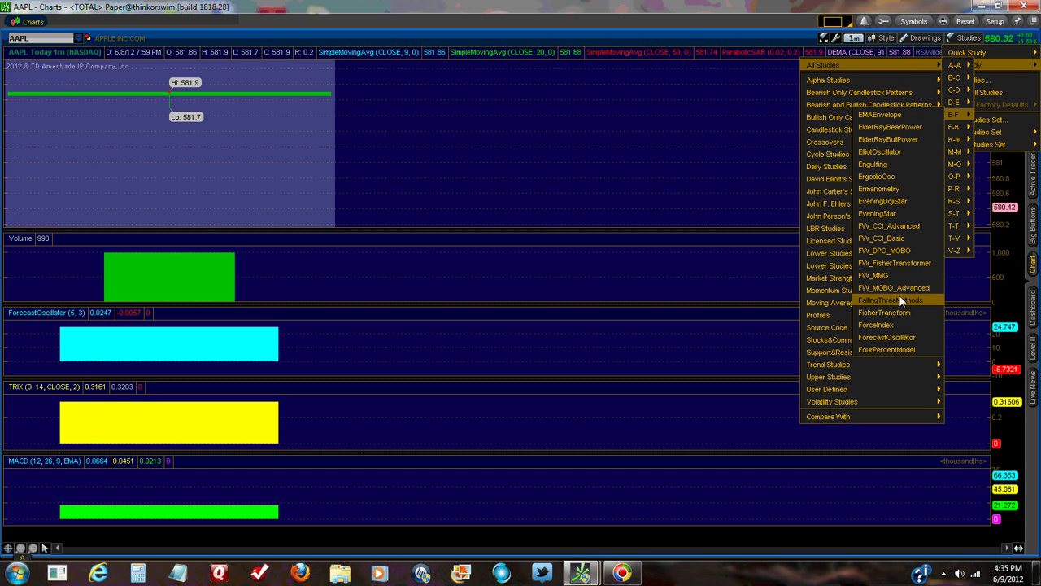
{"action": "left_click", "coordinate": [878, 337]}
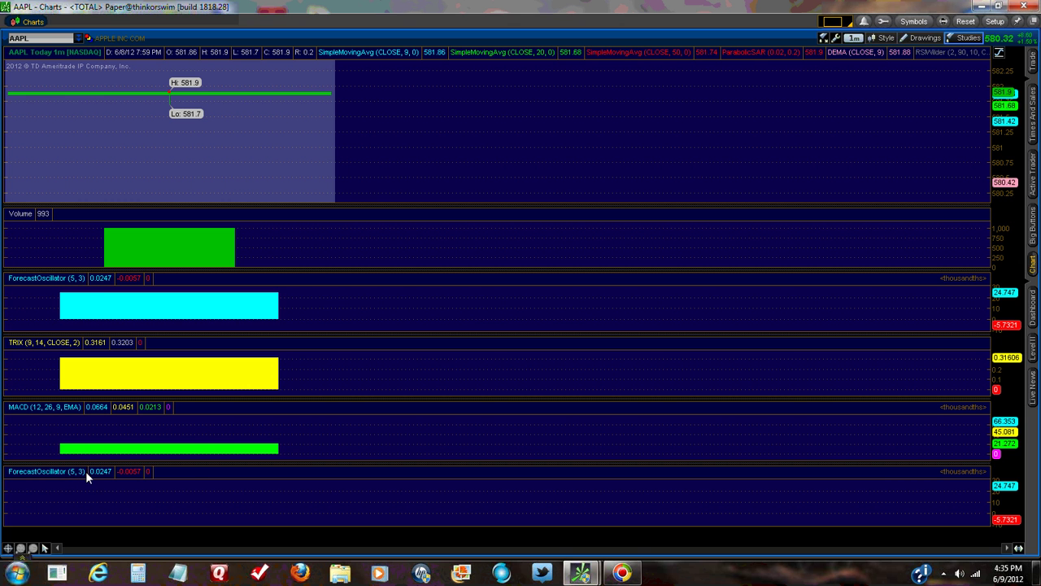
Remove the duplicate ForecastOscillator (5, 3) and the 9-period SimpleMovingAvg in Edit Studies
{"action": "right_click", "coordinate": [319, 469]}
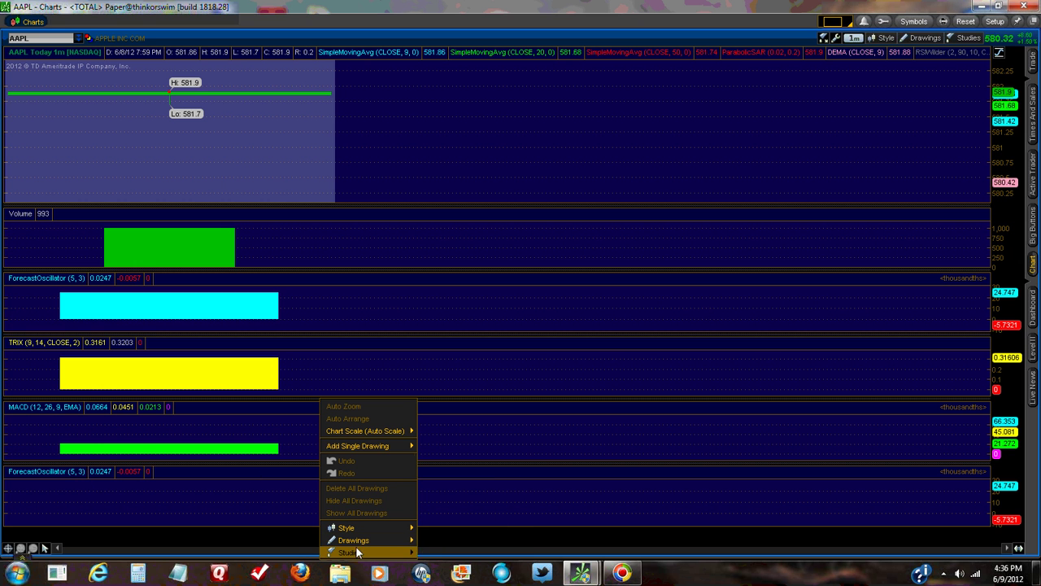
{"action": "mouse_move", "coordinate": [352, 554]}
{"action": "left_click", "coordinate": [450, 487]}
{"action": "scroll", "coordinate": [601, 183], "scroll_direction": "down", "scroll_amount": 3}
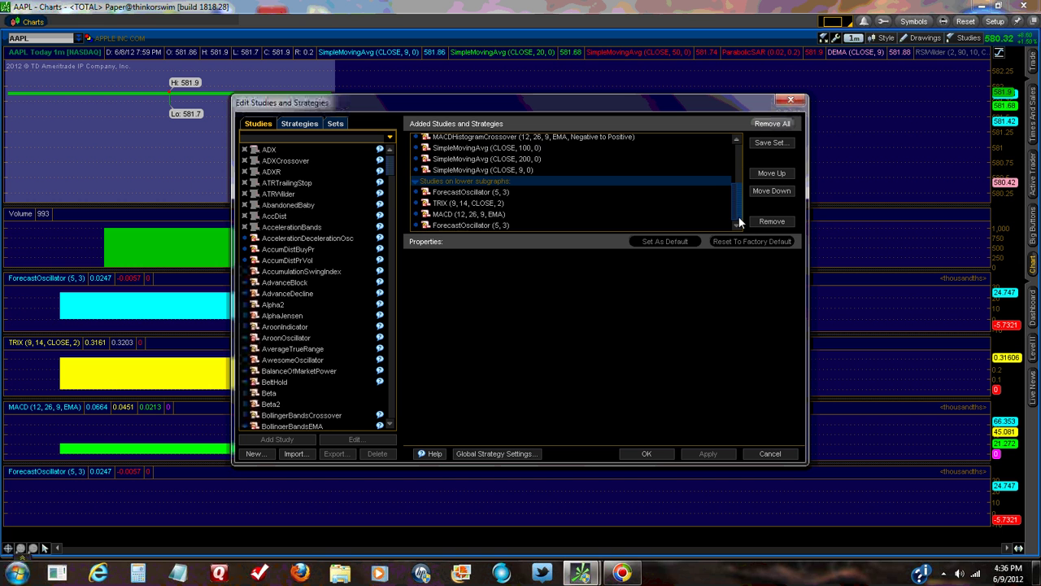
{"action": "left_click", "coordinate": [457, 224]}
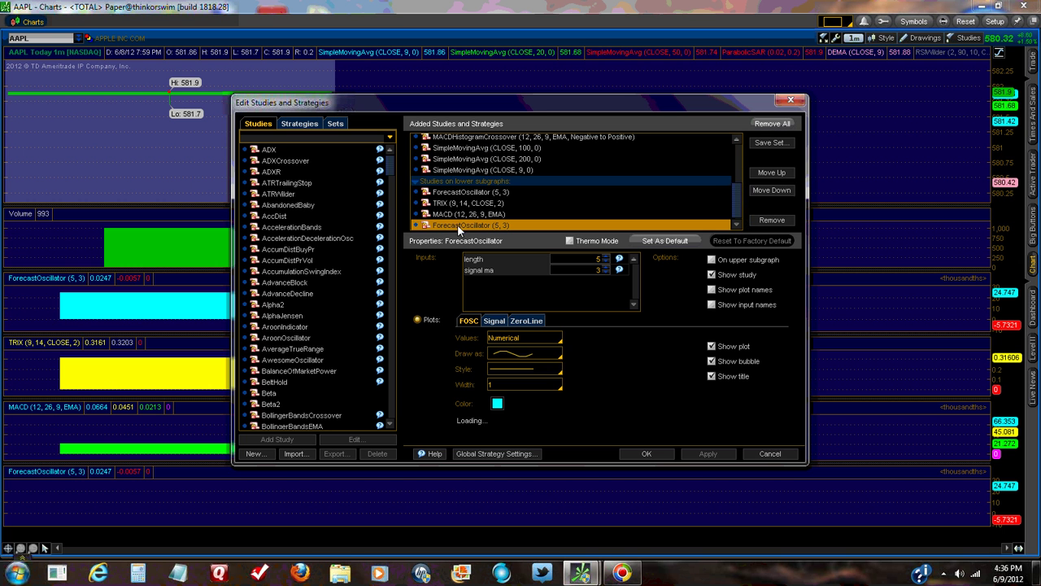
{"action": "left_click", "coordinate": [775, 220]}
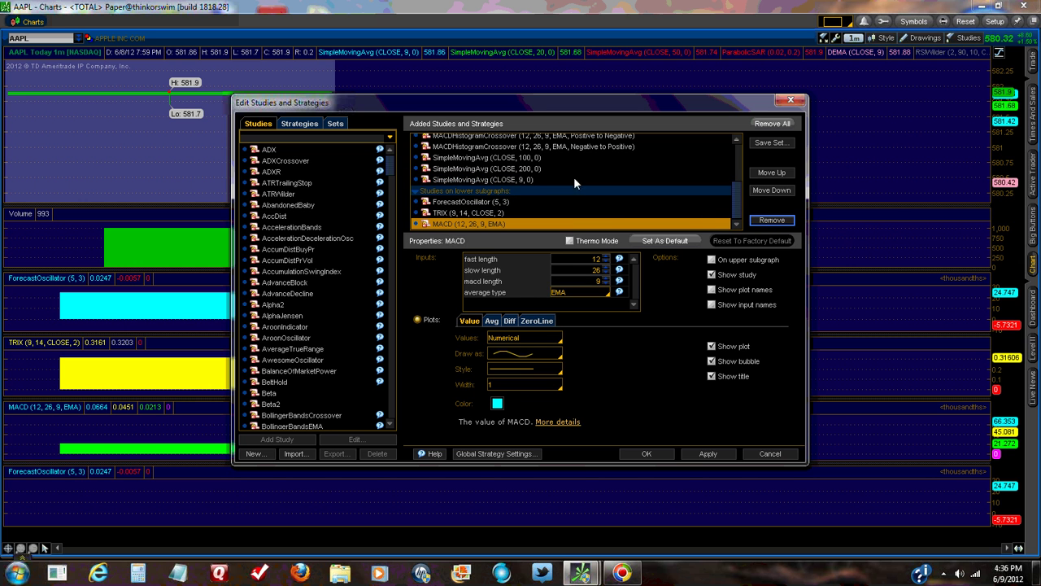
{"action": "left_click", "coordinate": [510, 179]}
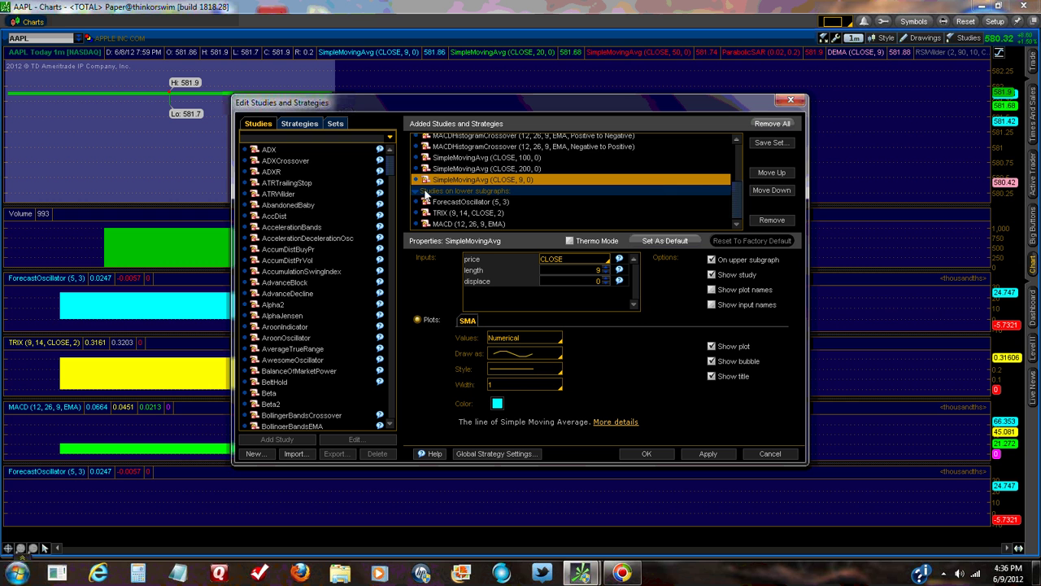
{"action": "left_click", "coordinate": [773, 220]}
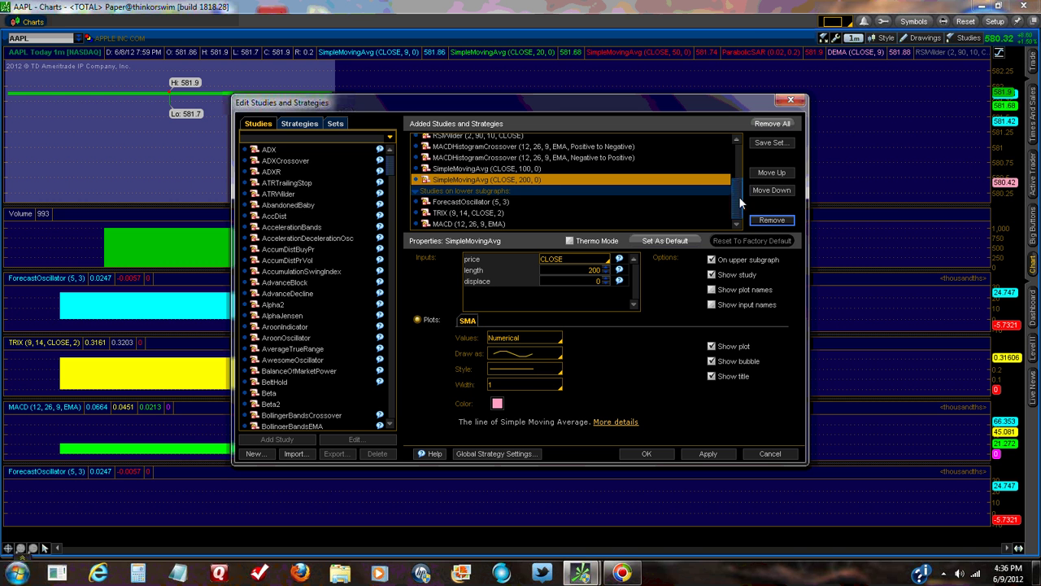
{"action": "left_click", "coordinate": [483, 201]}
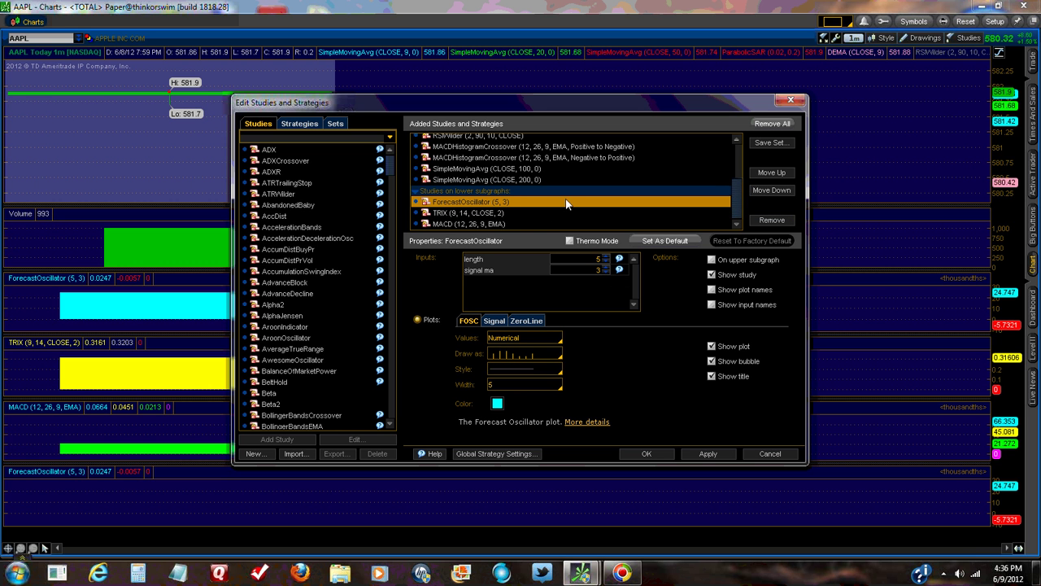
Set the ForecastOscillator plot to draw as a histogram with width 5
{"action": "left_click", "coordinate": [464, 213]}
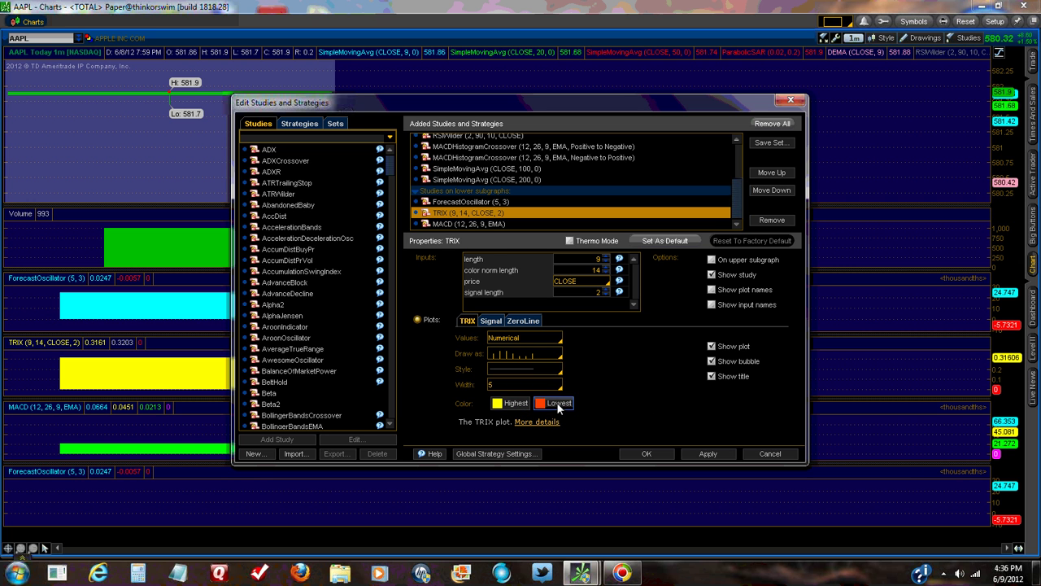
{"action": "left_click", "coordinate": [484, 207]}
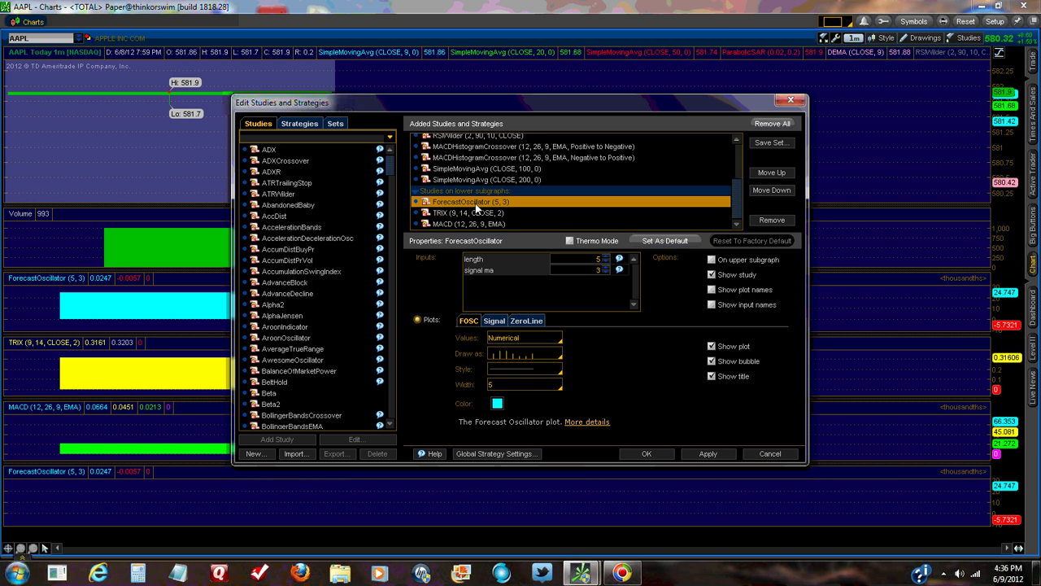
{"action": "left_click", "coordinate": [559, 356]}
{"action": "left_click", "coordinate": [506, 370]}
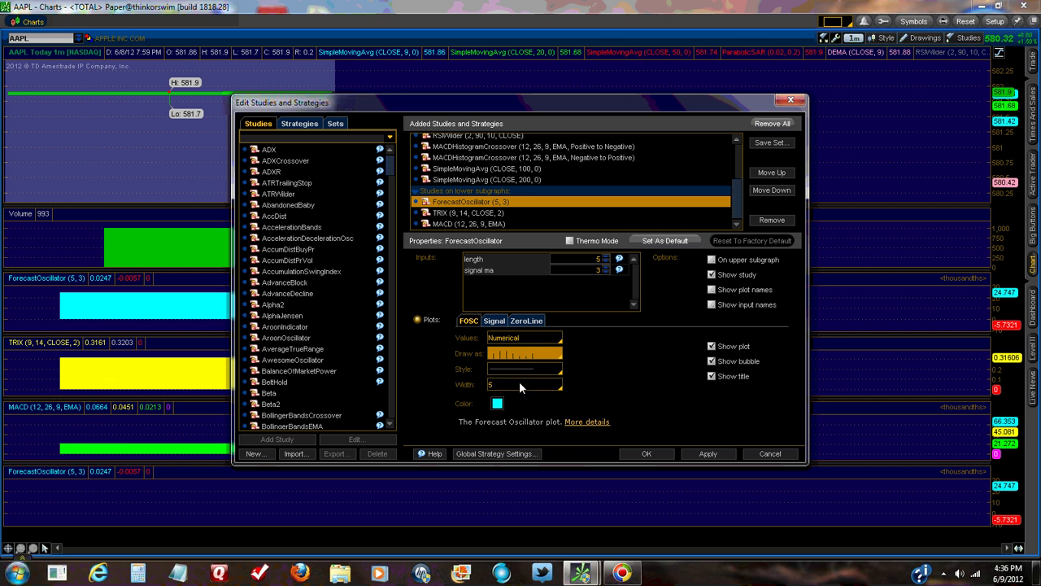
{"action": "left_click", "coordinate": [519, 382]}
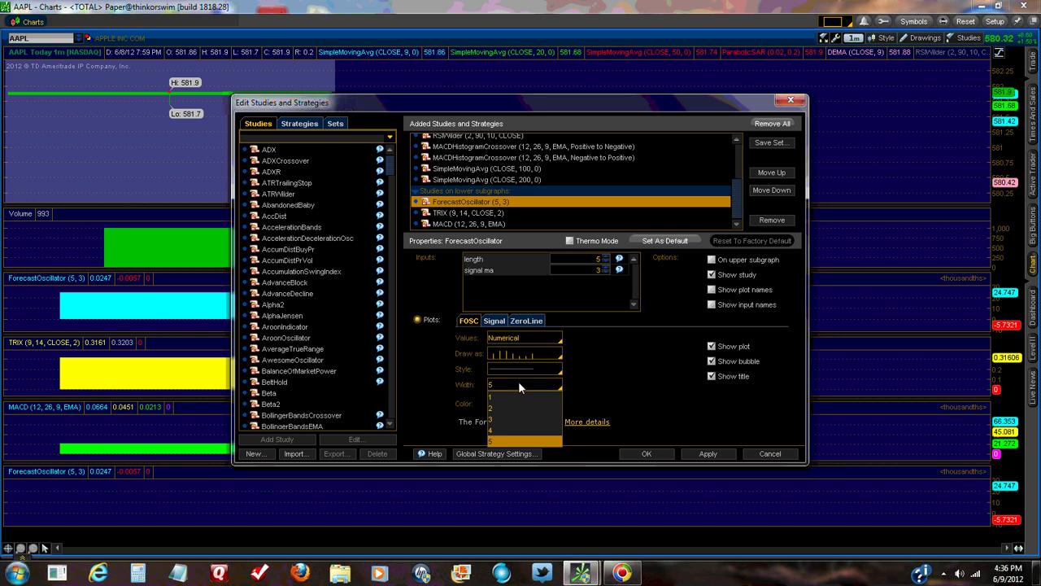
{"action": "left_click", "coordinate": [509, 443]}
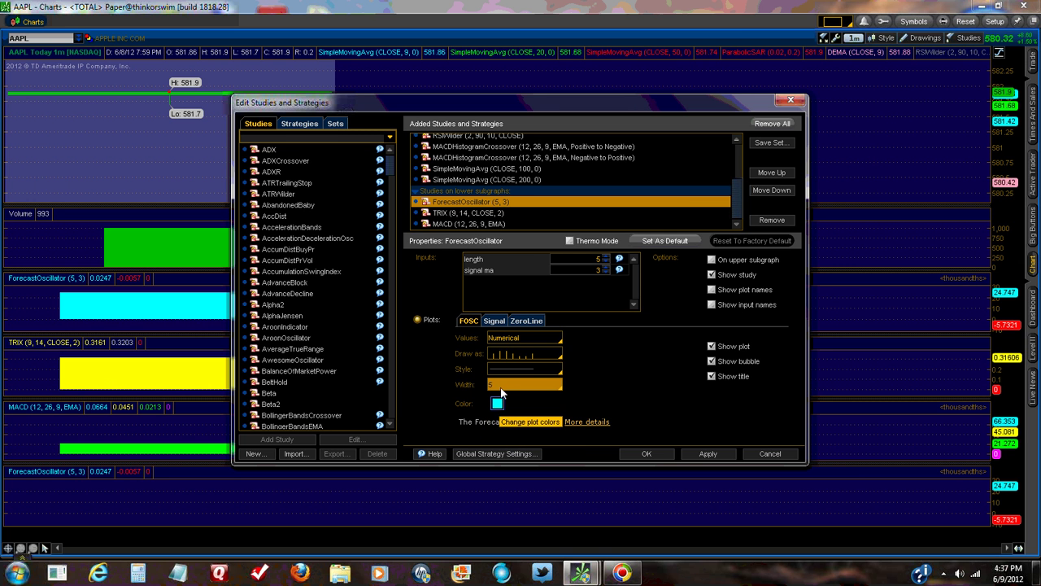
Change the ZeroLine colour to dark grey and apply it to the chart
{"action": "left_click", "coordinate": [496, 321]}
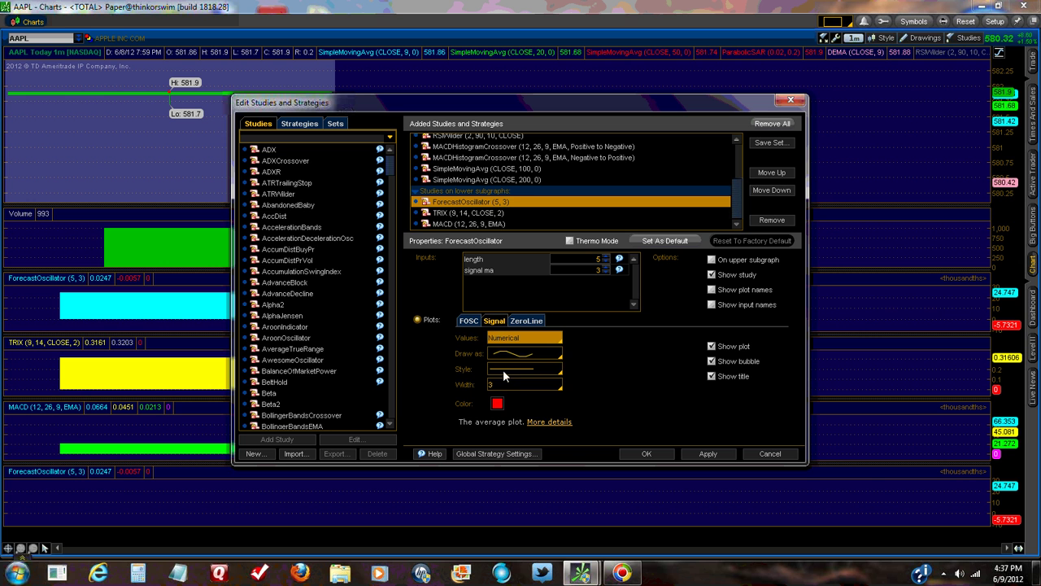
{"action": "left_click", "coordinate": [518, 321]}
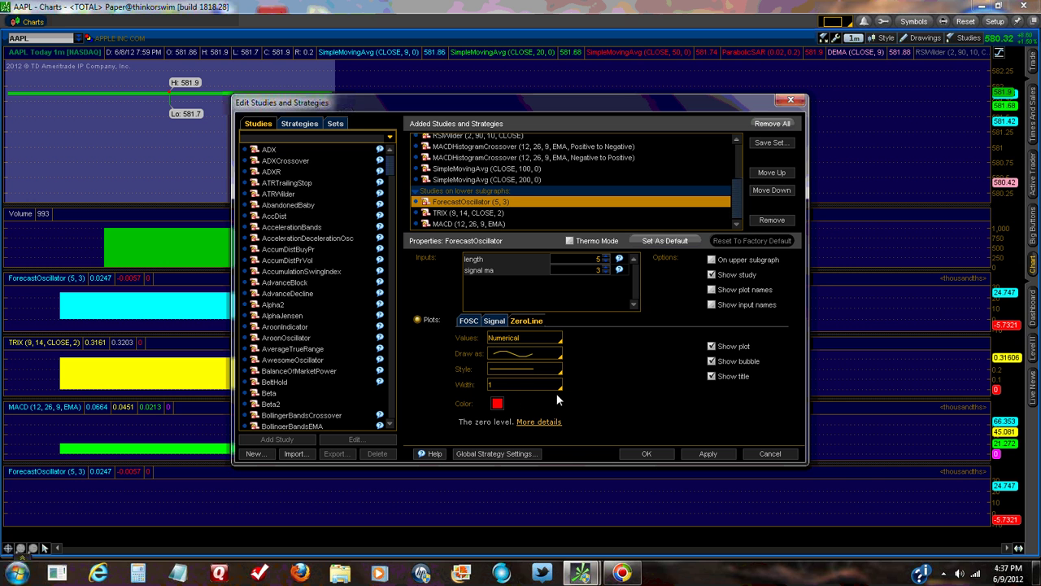
{"action": "left_click", "coordinate": [496, 321]}
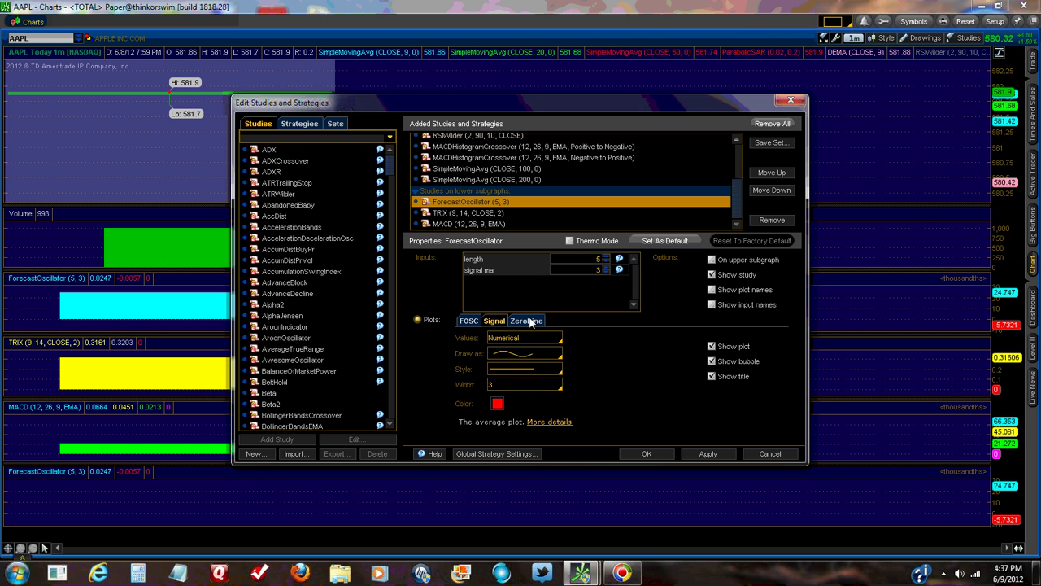
{"action": "left_click", "coordinate": [529, 321]}
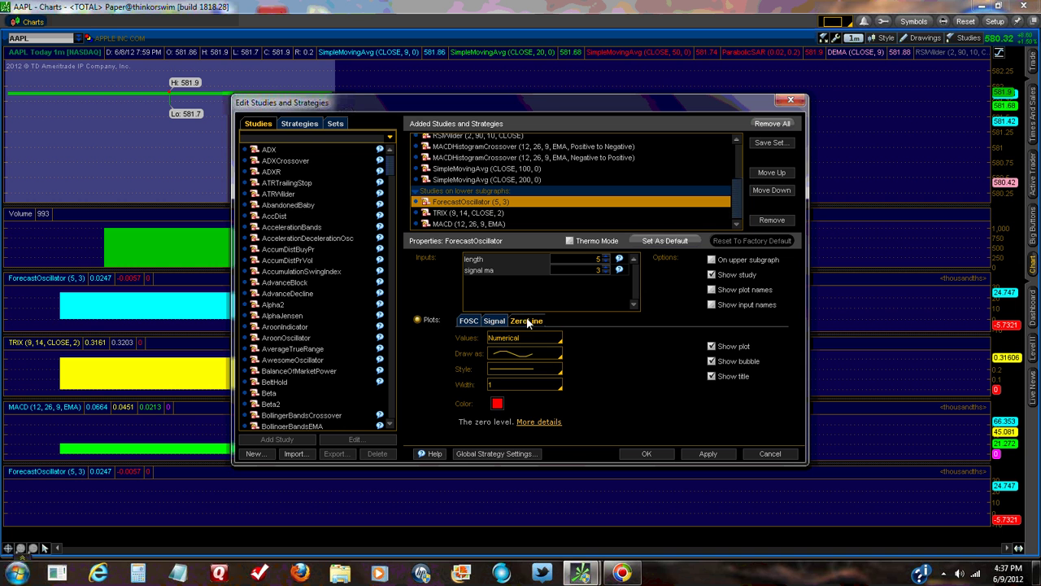
{"action": "left_click", "coordinate": [497, 403]}
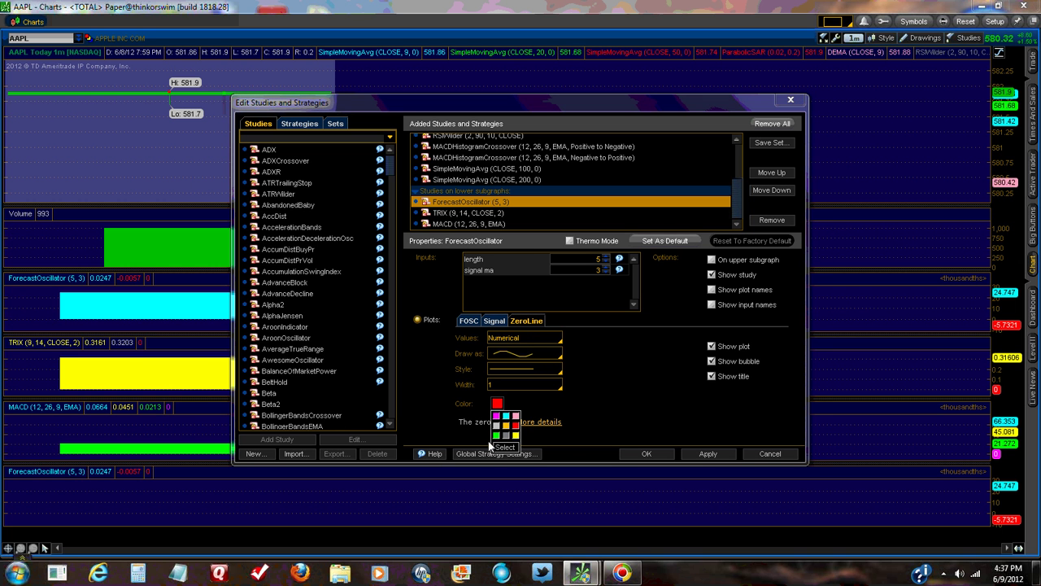
{"action": "left_click", "coordinate": [505, 436]}
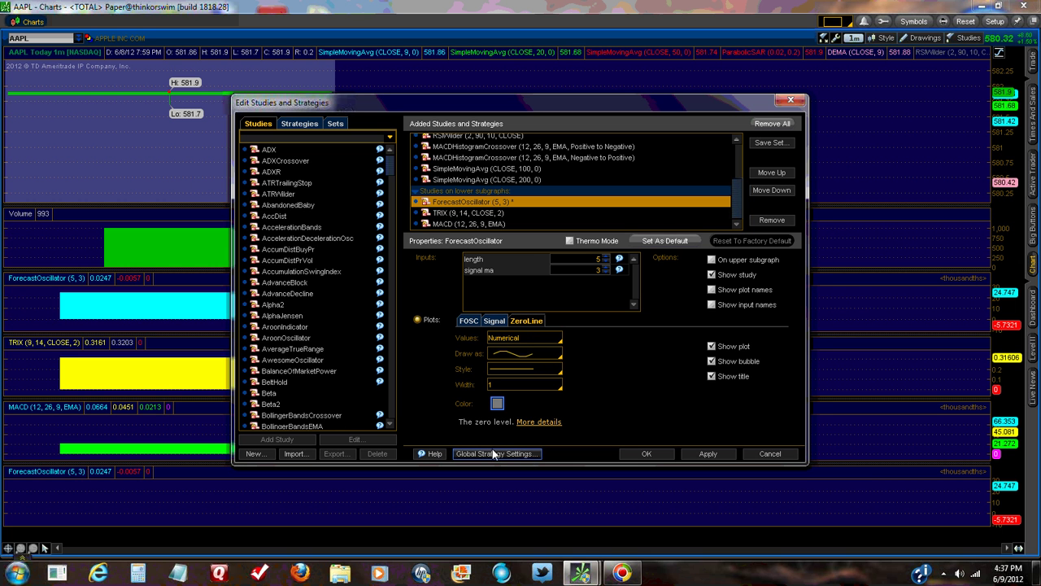
{"action": "left_click", "coordinate": [712, 455]}
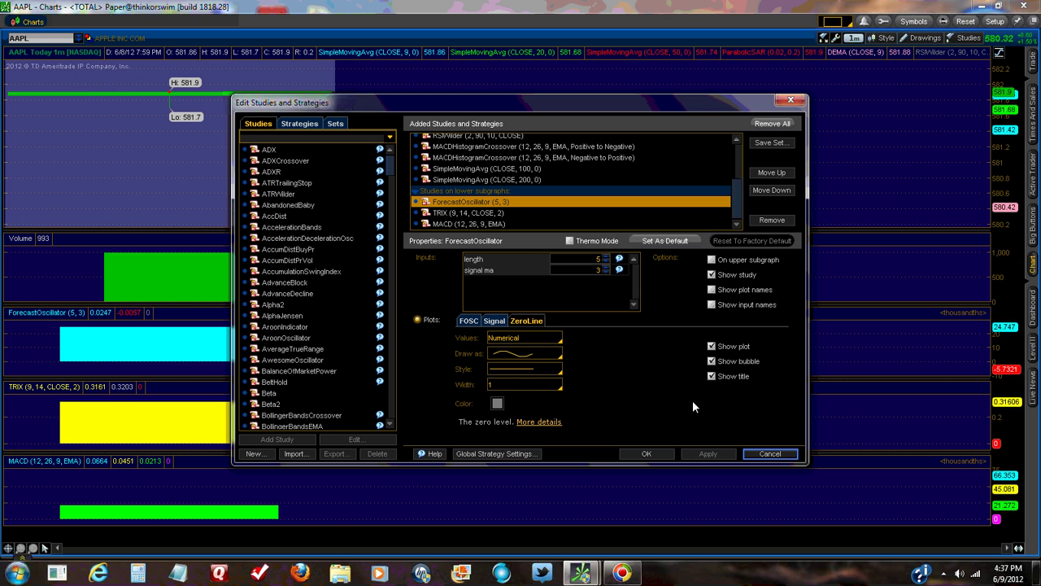
{"action": "left_click", "coordinate": [455, 213]}
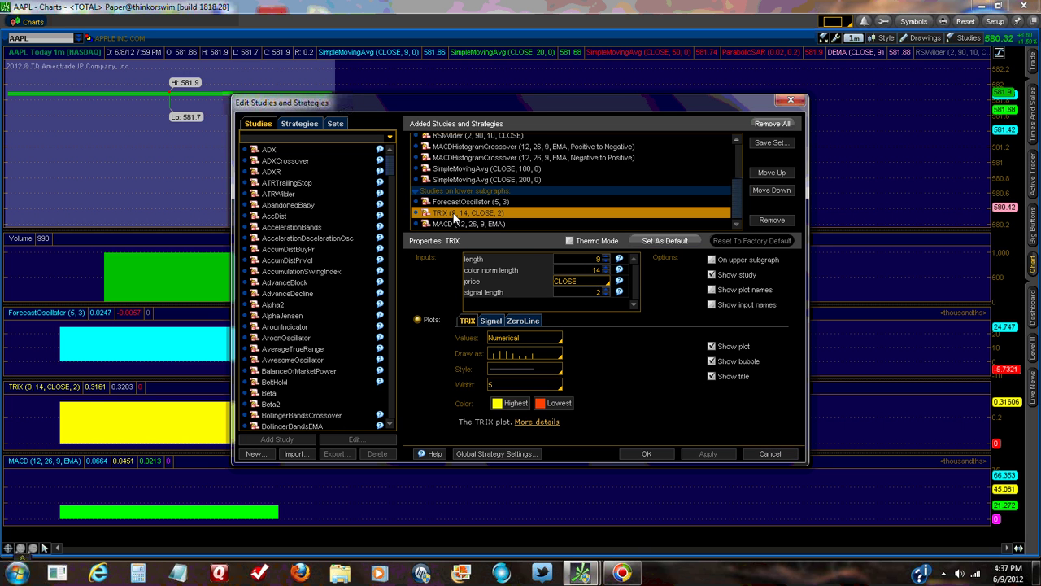
{"action": "left_click", "coordinate": [465, 224]}
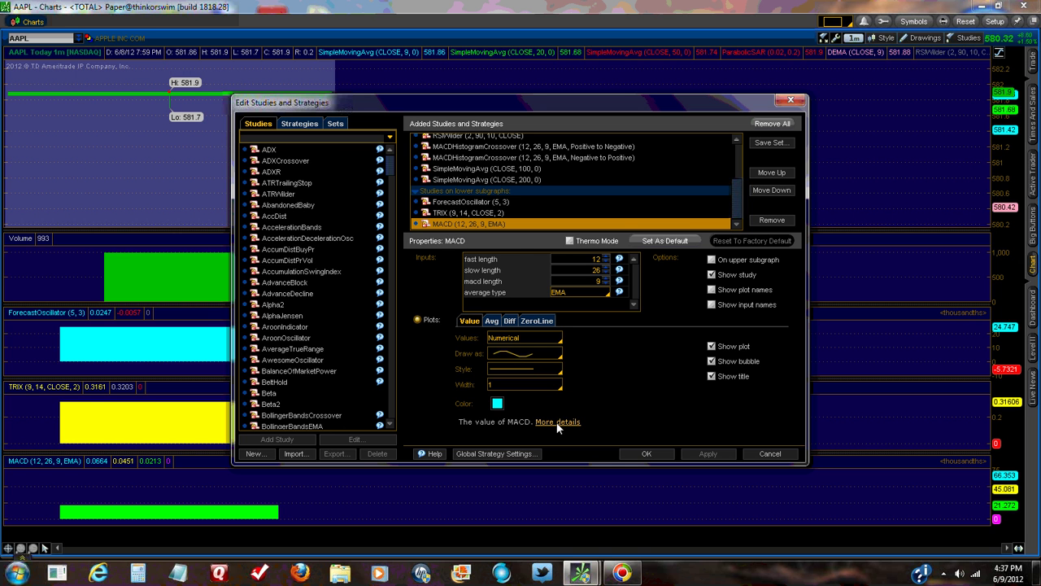
{"action": "left_click", "coordinate": [490, 320]}
{"action": "left_click", "coordinate": [509, 320]}
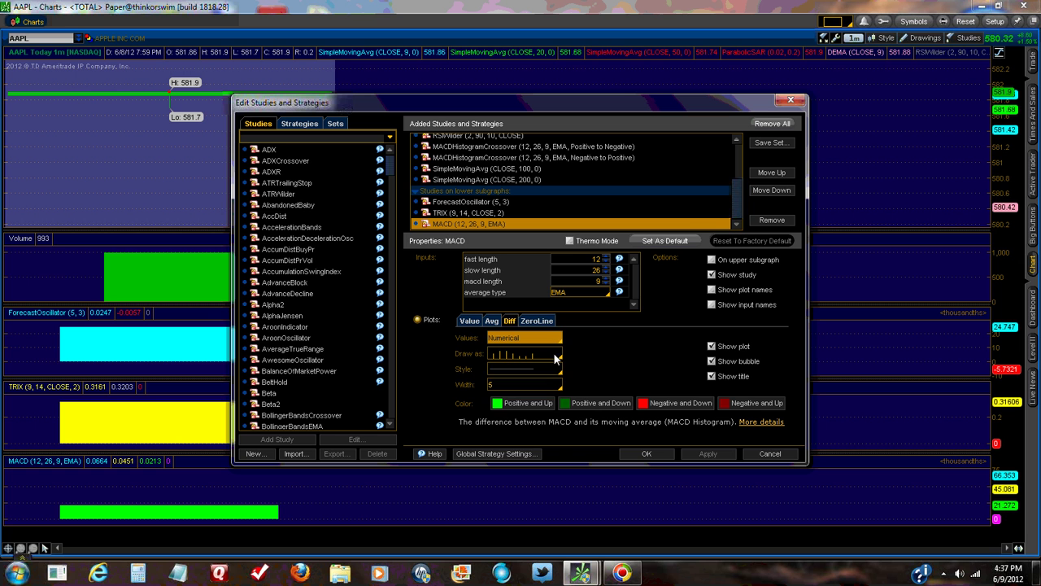
{"action": "left_click", "coordinate": [555, 355]}
{"action": "left_click", "coordinate": [516, 366]}
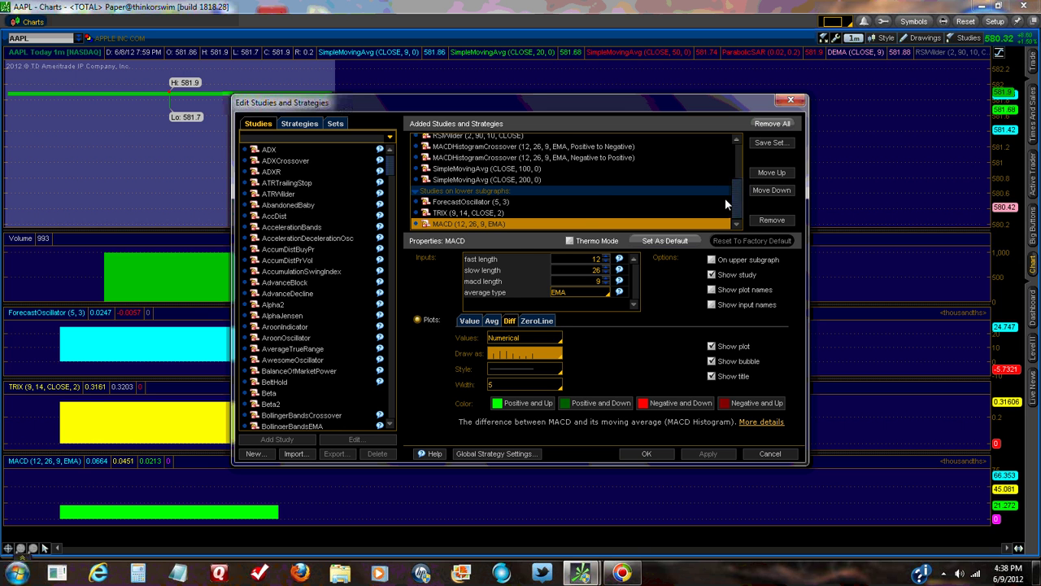
{"action": "left_click_drag", "start_coordinate": [738, 199], "coordinate": [713, 175]}
{"action": "left_click", "coordinate": [449, 204]}
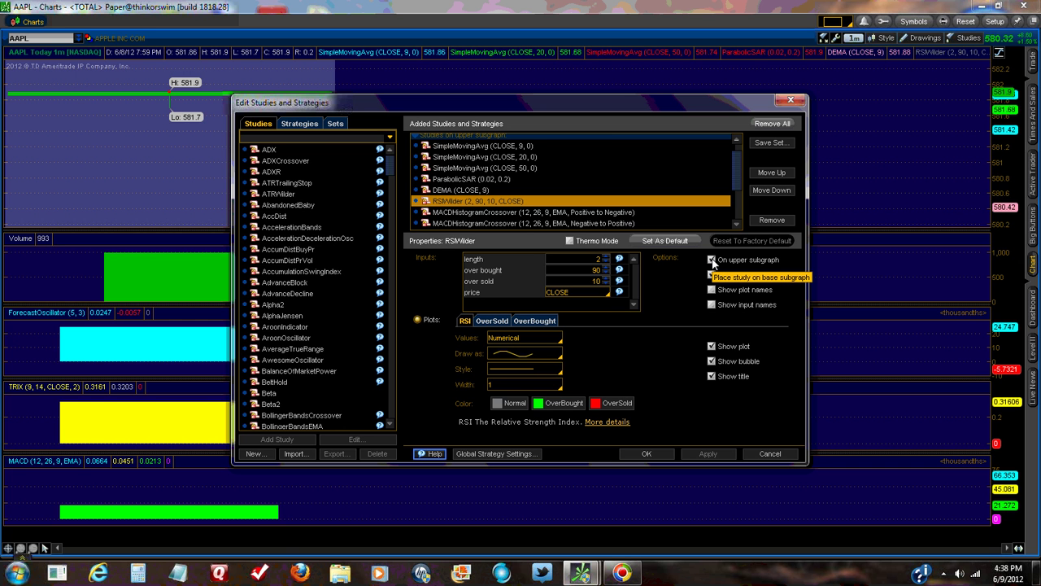
{"action": "left_click", "coordinate": [584, 260]}
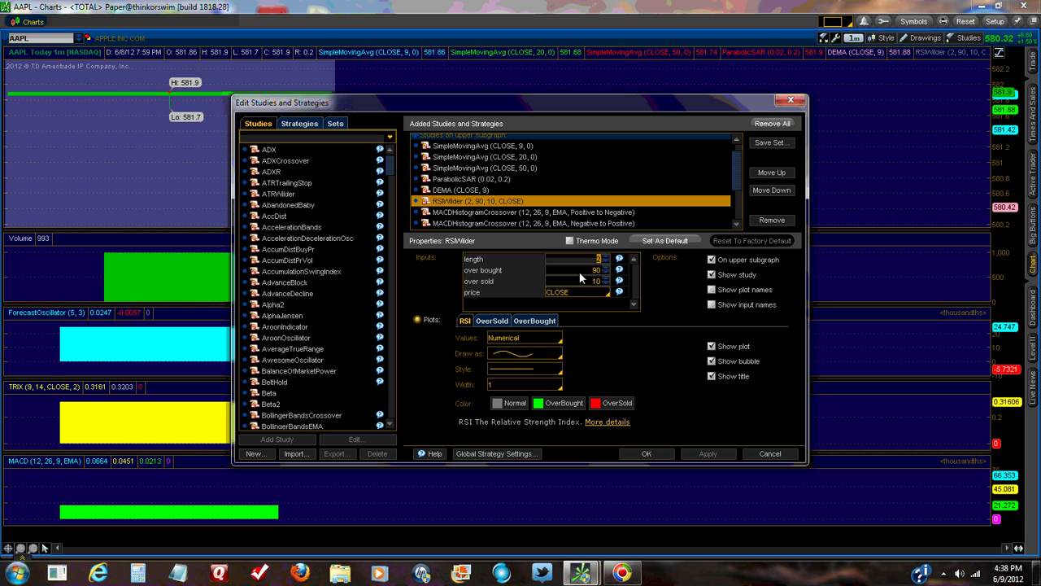
{"action": "key", "text": "Tab"}
{"action": "key", "text": "Tab"}
{"action": "left_click", "coordinate": [585, 271]}
{"action": "mouse_move", "coordinate": [735, 163]}
{"action": "left_mouse_down"}
{"action": "mouse_move", "coordinate": [737, 153]}
{"action": "mouse_move", "coordinate": [740, 179]}
{"action": "left_mouse_up"}
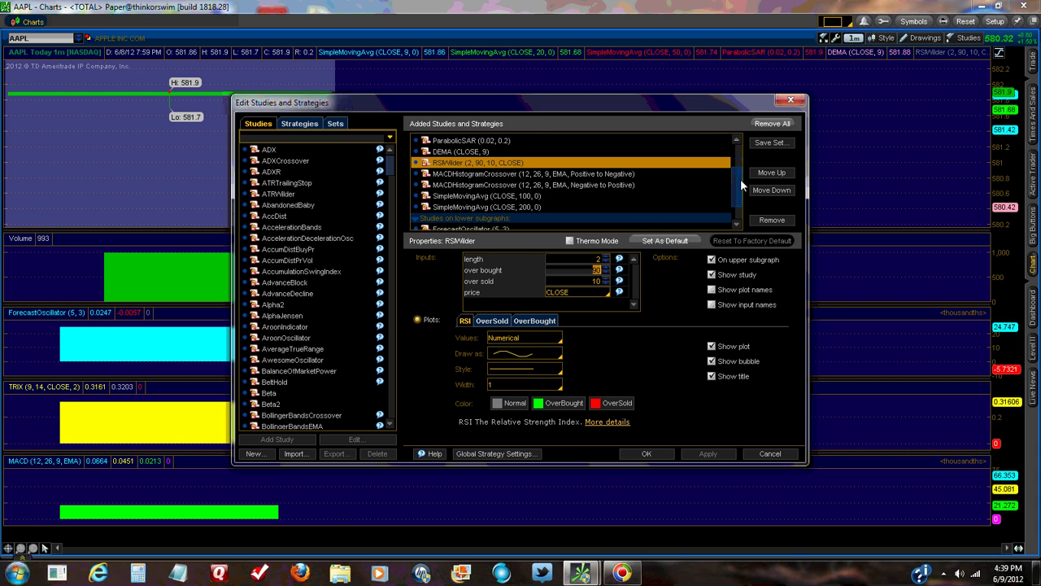
{"action": "left_click", "coordinate": [488, 196]}
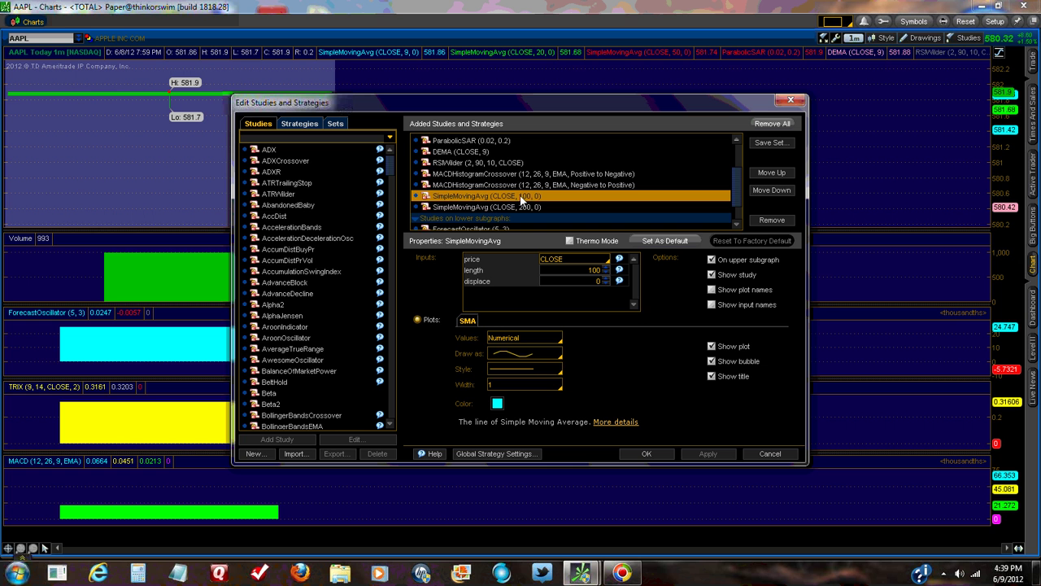
{"action": "left_click", "coordinate": [500, 207]}
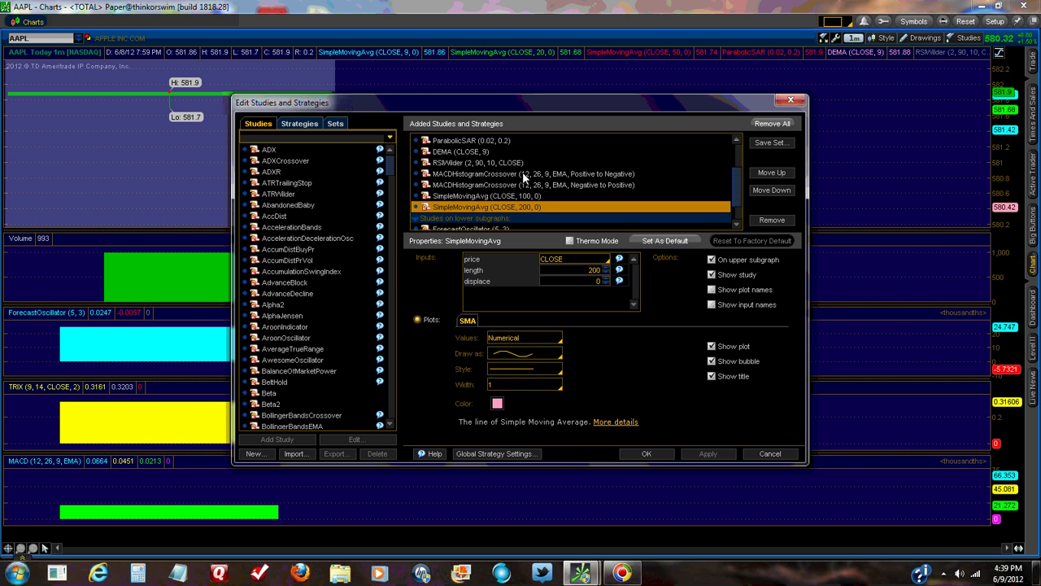
{"action": "left_click", "coordinate": [522, 173]}
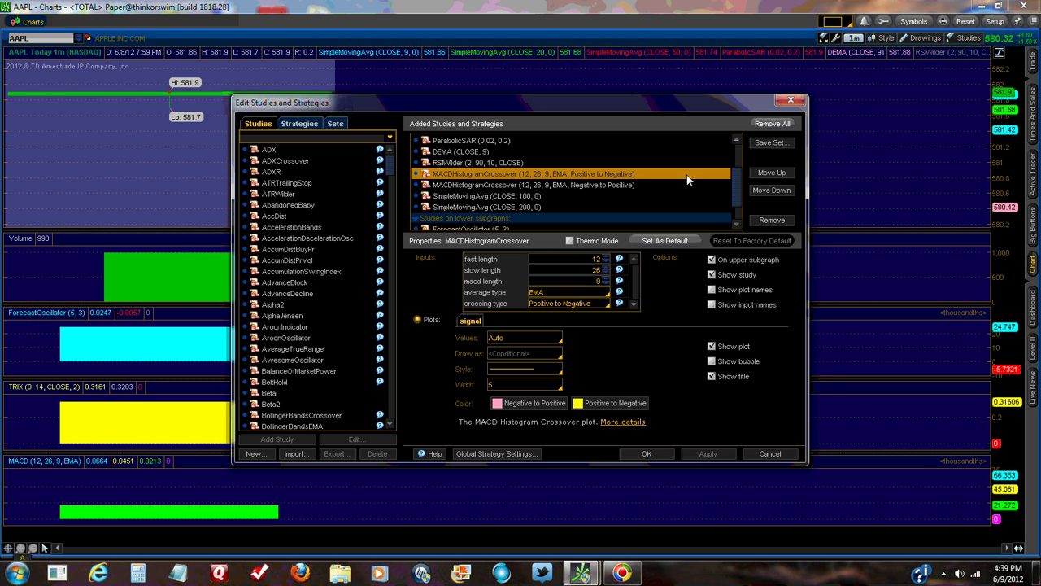
{"action": "left_click", "coordinate": [591, 187]}
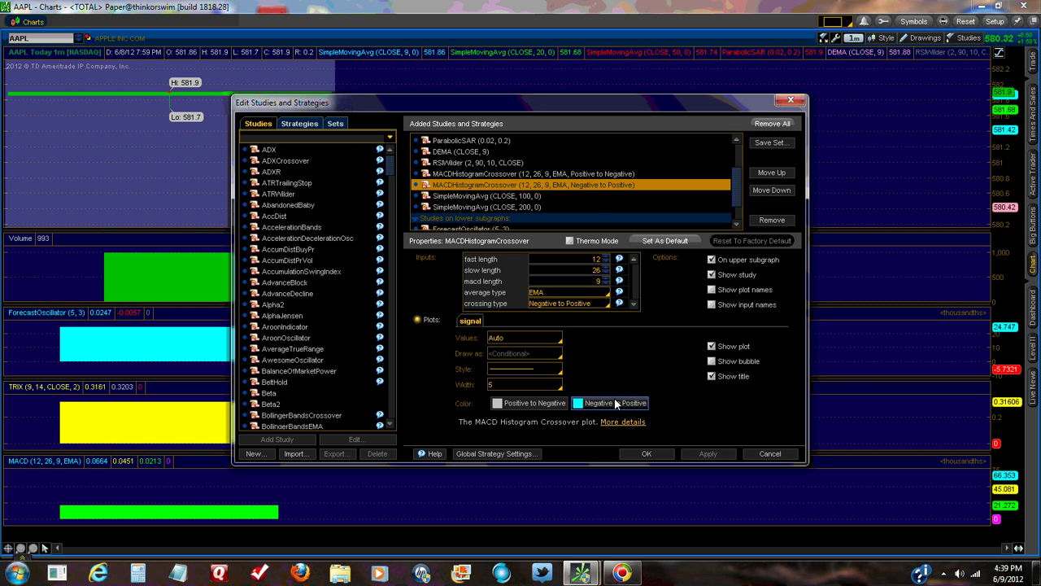
{"action": "left_click", "coordinate": [593, 176]}
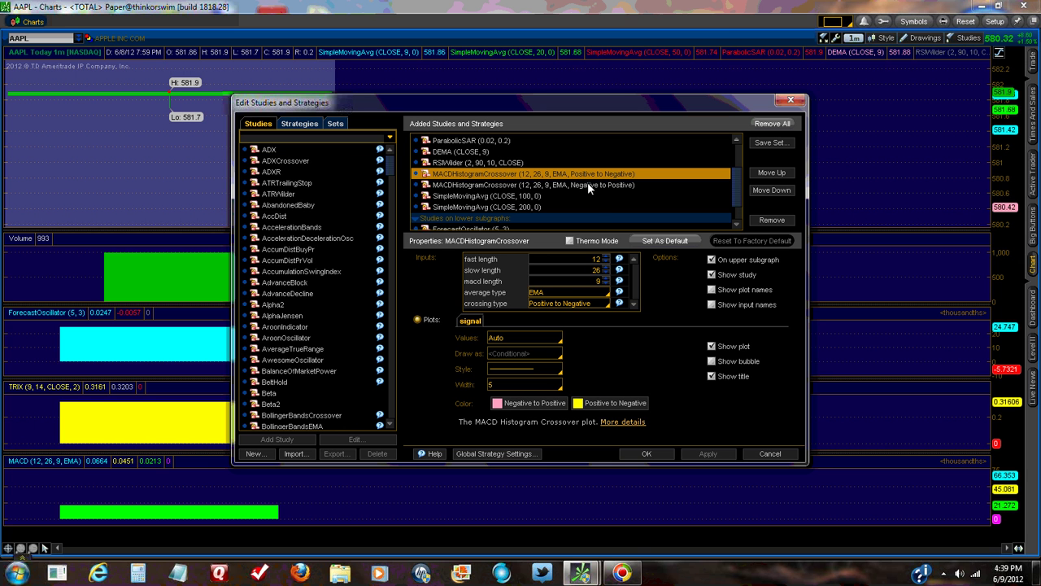
{"action": "left_click", "coordinate": [589, 185]}
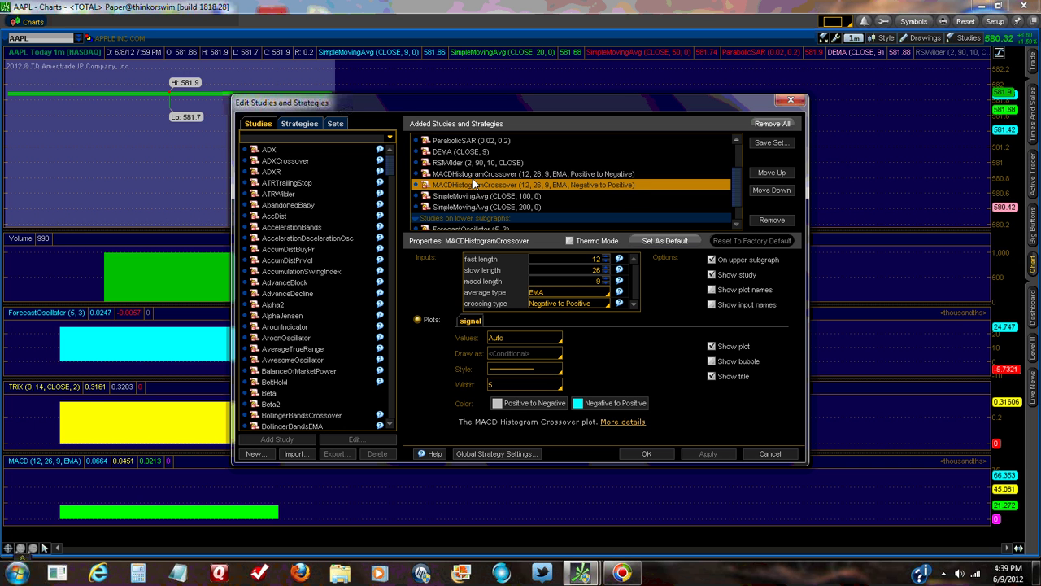
Keep the study changes, then reopen the Edit Studies and Strategies dialog from Studies
{"action": "left_click", "coordinate": [644, 453]}
{"action": "left_click", "coordinate": [967, 38]}
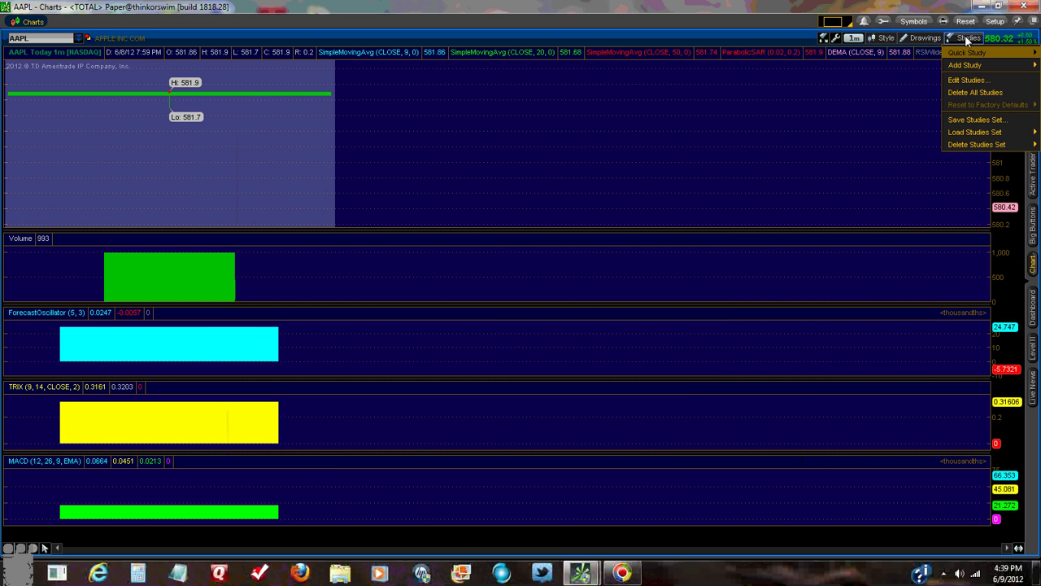
{"action": "mouse_move", "coordinate": [966, 63]}
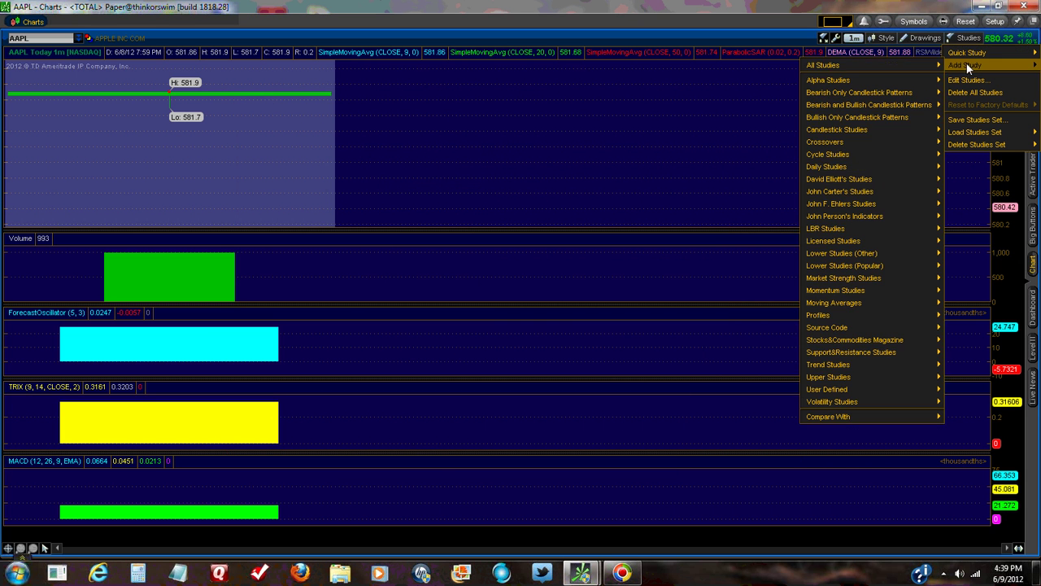
{"action": "mouse_move", "coordinate": [901, 67]}
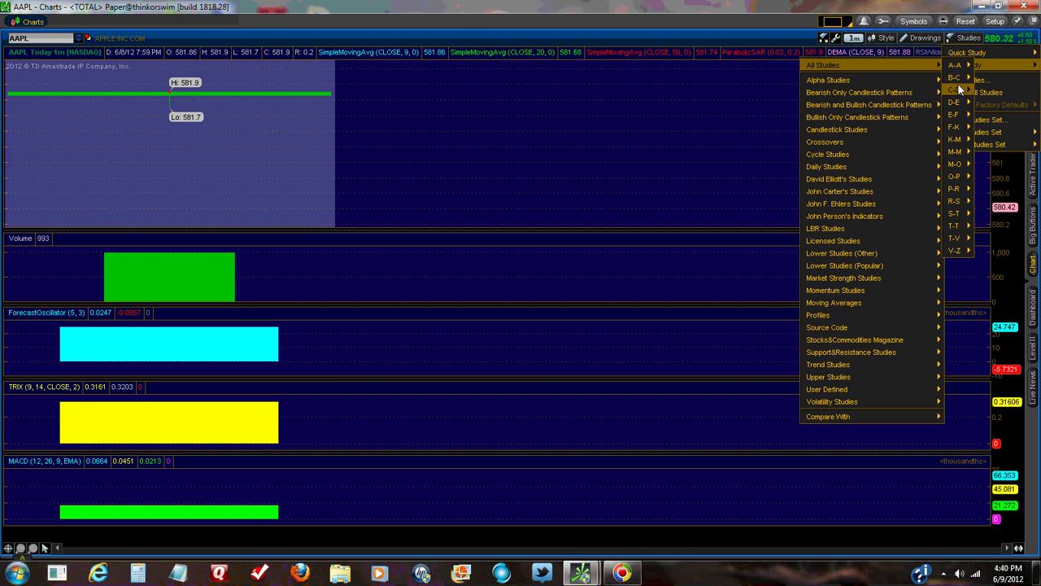
{"action": "mouse_move", "coordinate": [961, 140]}
{"action": "left_click", "coordinate": [968, 79]}
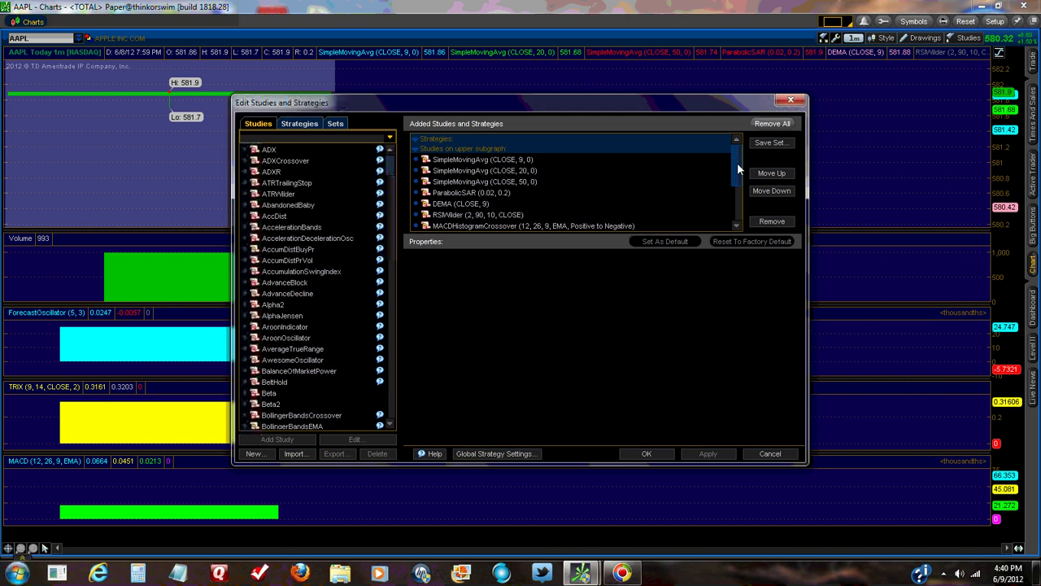
Check both MACDHistogramCrossover studies (Positive to Negative, Negative to Positive) and close the editor
{"action": "left_click_drag", "start_coordinate": [733, 153], "coordinate": [732, 211]}
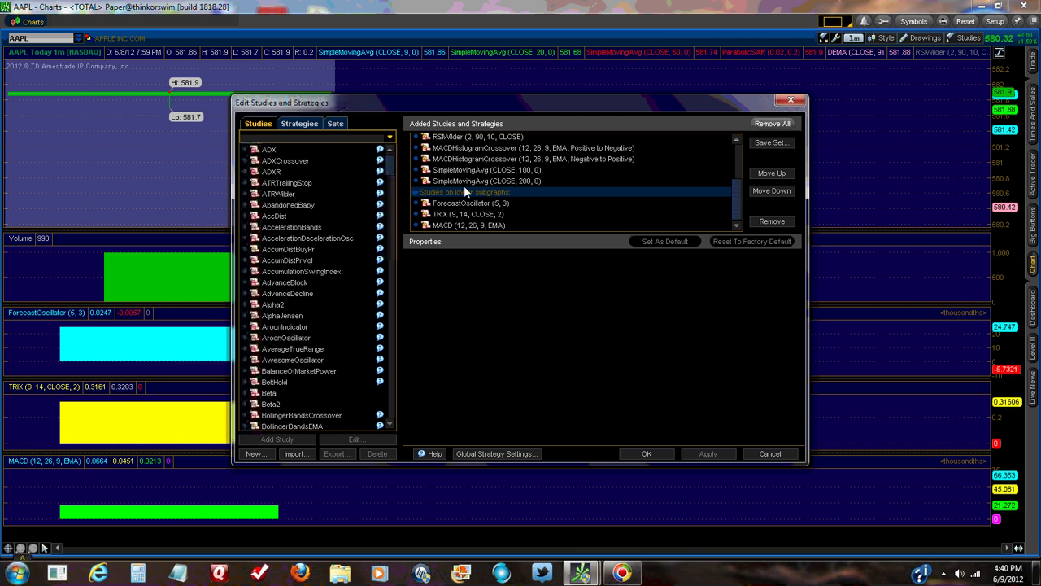
{"action": "left_click", "coordinate": [488, 147]}
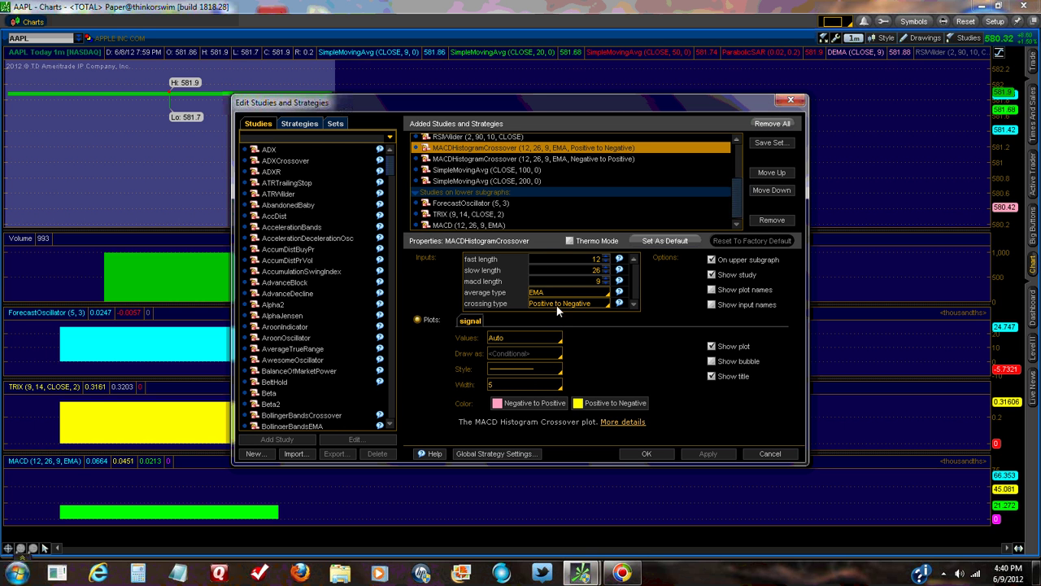
{"action": "left_click", "coordinate": [579, 159]}
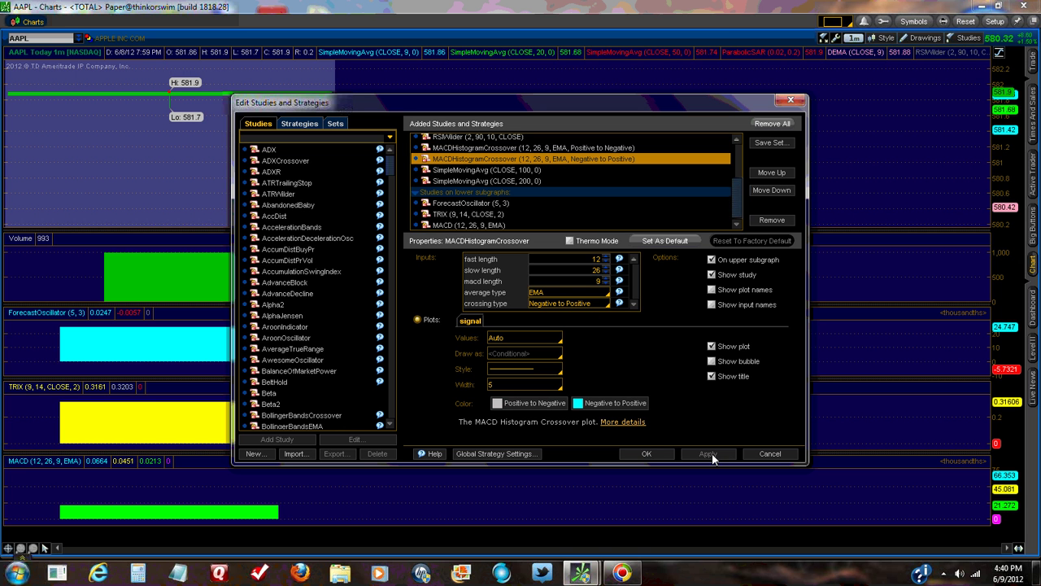
{"action": "left_click", "coordinate": [650, 455]}
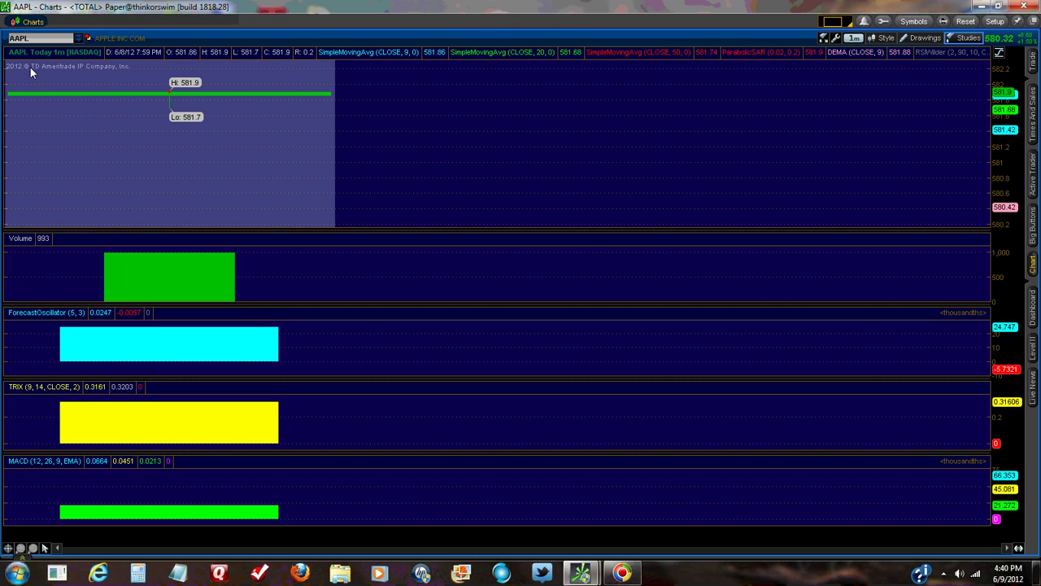
Replace the AAPL symbol with GMCR to load its chart
{"action": "left_click", "coordinate": [36, 42]}
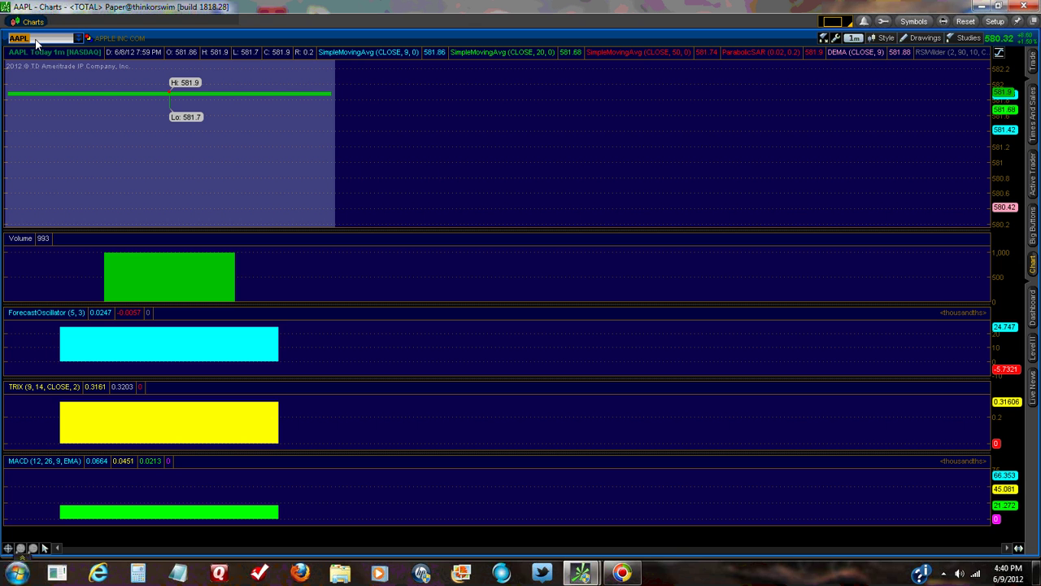
{"action": "type", "text": "GMCR"}
{"action": "key", "text": "Return"}
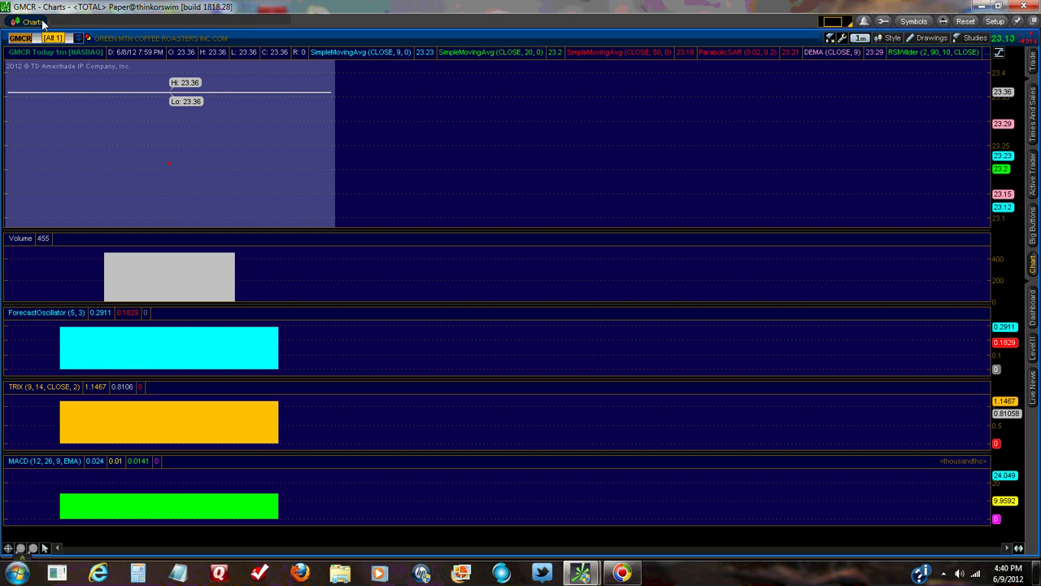
Switch GMCR to daily bars and zoom to about six months of history
{"action": "left_click", "coordinate": [861, 38]}
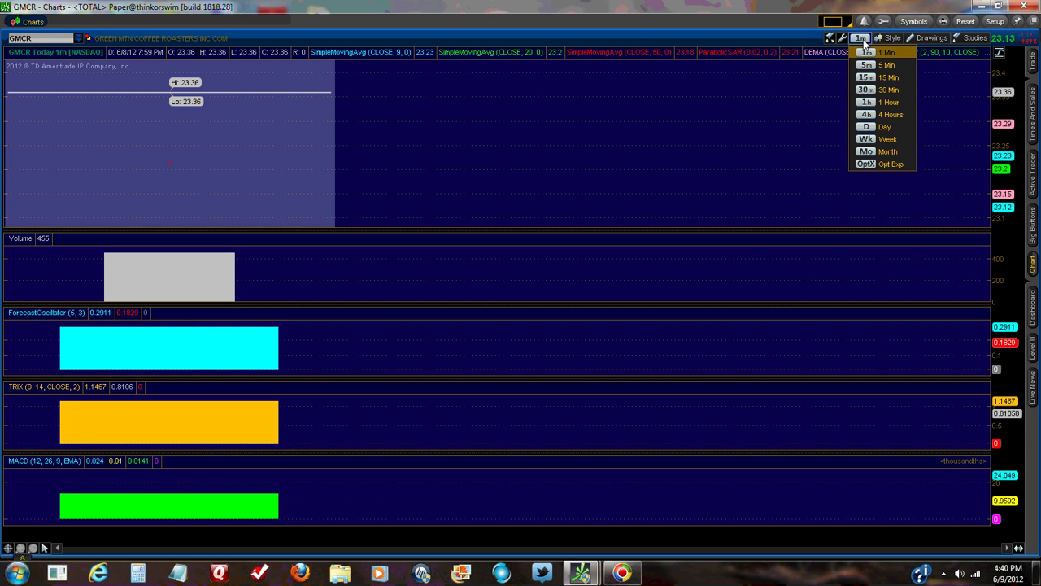
{"action": "left_click", "coordinate": [867, 127]}
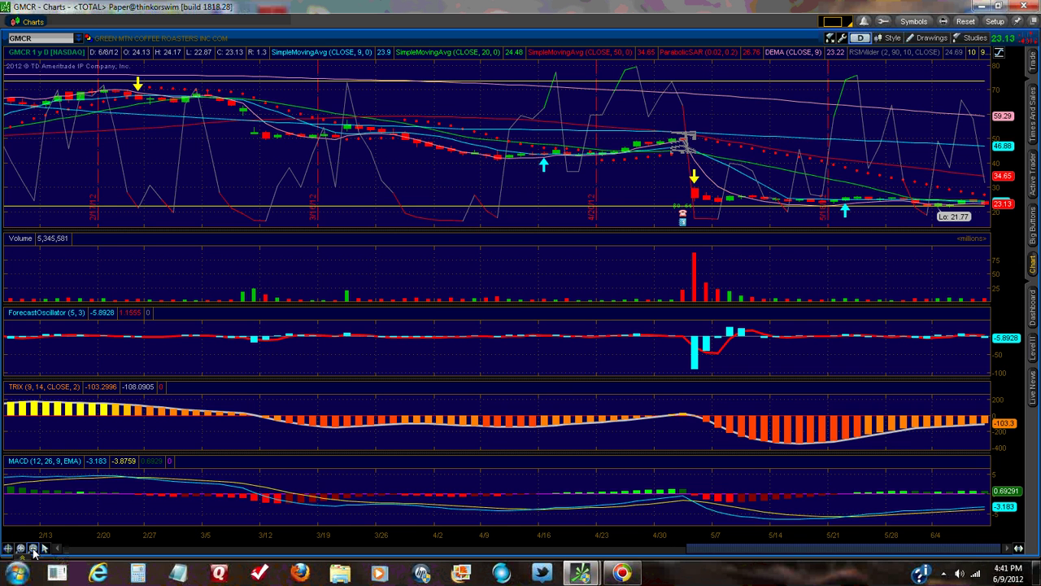
{"action": "left_click", "coordinate": [33, 550]}
{"action": "left_click", "coordinate": [32, 550]}
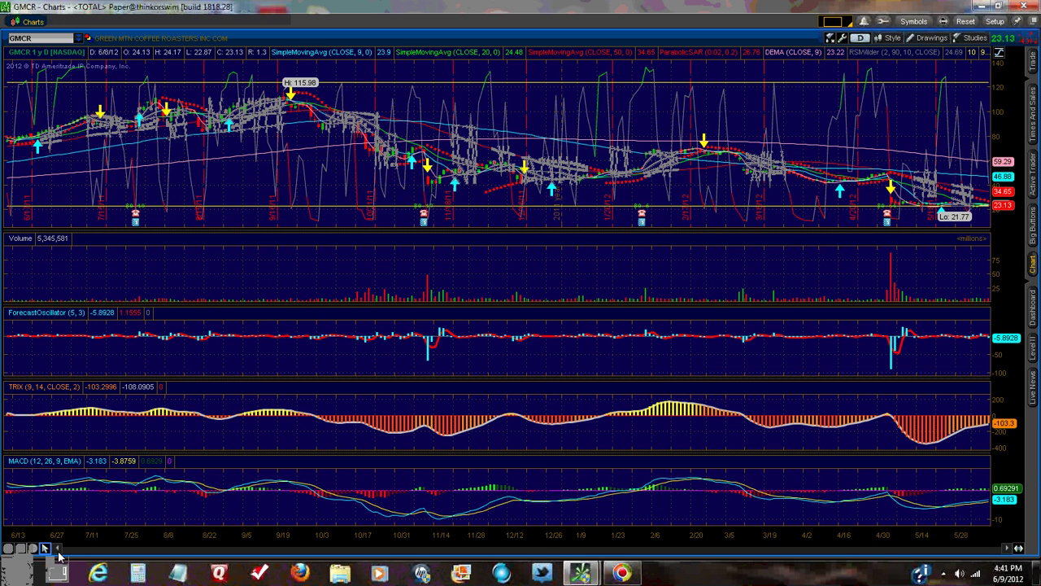
{"action": "left_click", "coordinate": [21, 549]}
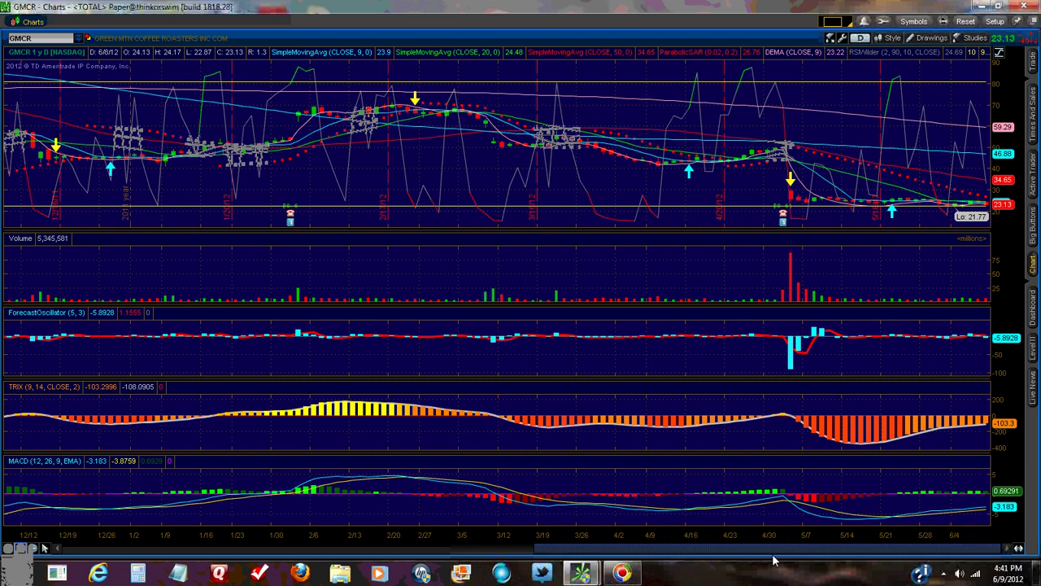
{"action": "left_click_drag", "start_coordinate": [809, 554], "coordinate": [750, 561]}
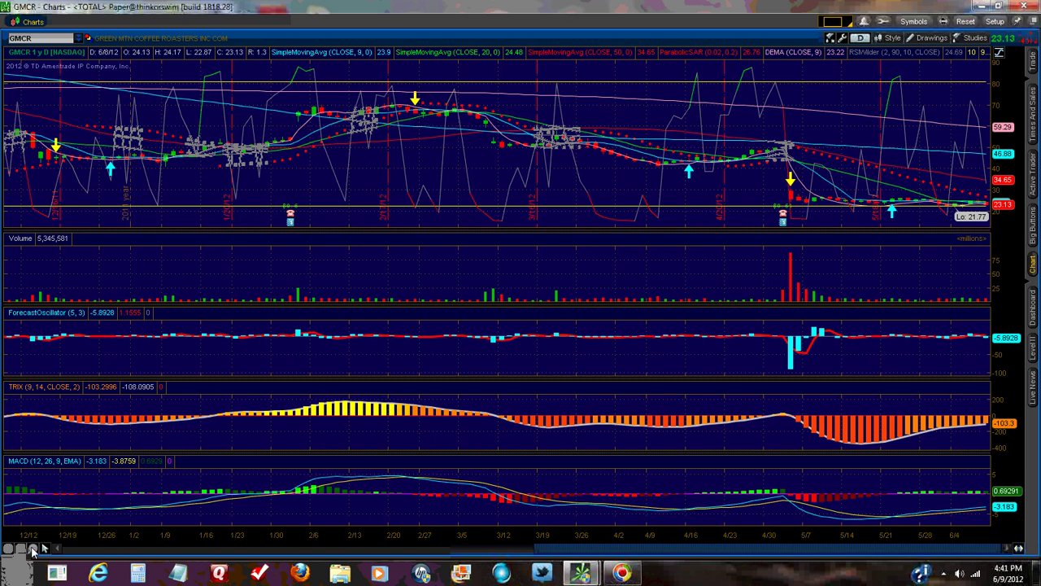
Zoom out to a full year of GMCR daily bars, spanning the 115.98 high and 21.77 low
{"action": "left_click", "coordinate": [33, 551]}
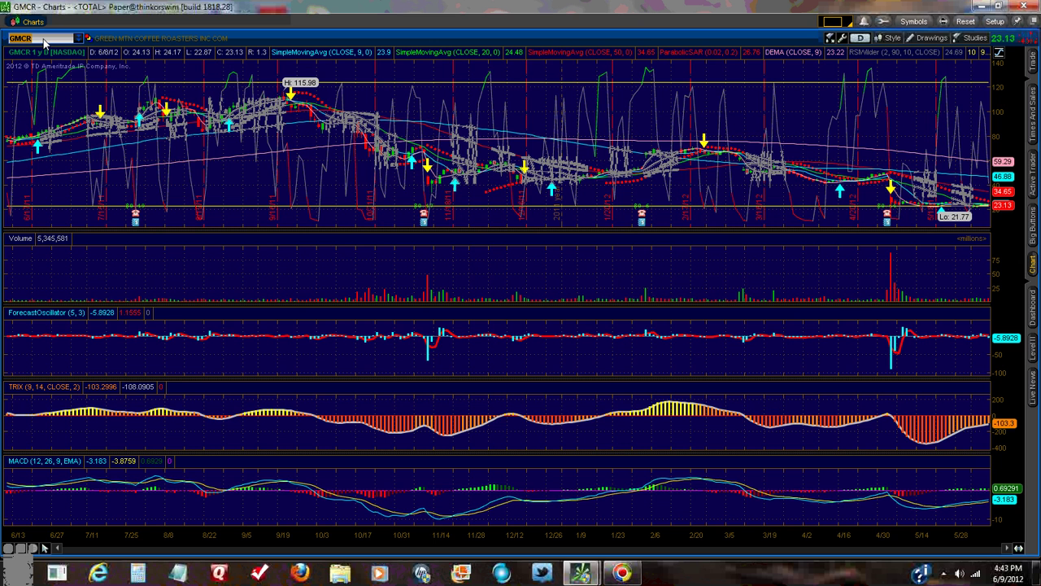
Load QQQ into the chart on the one-year daily view
{"action": "key", "text": "Return"}
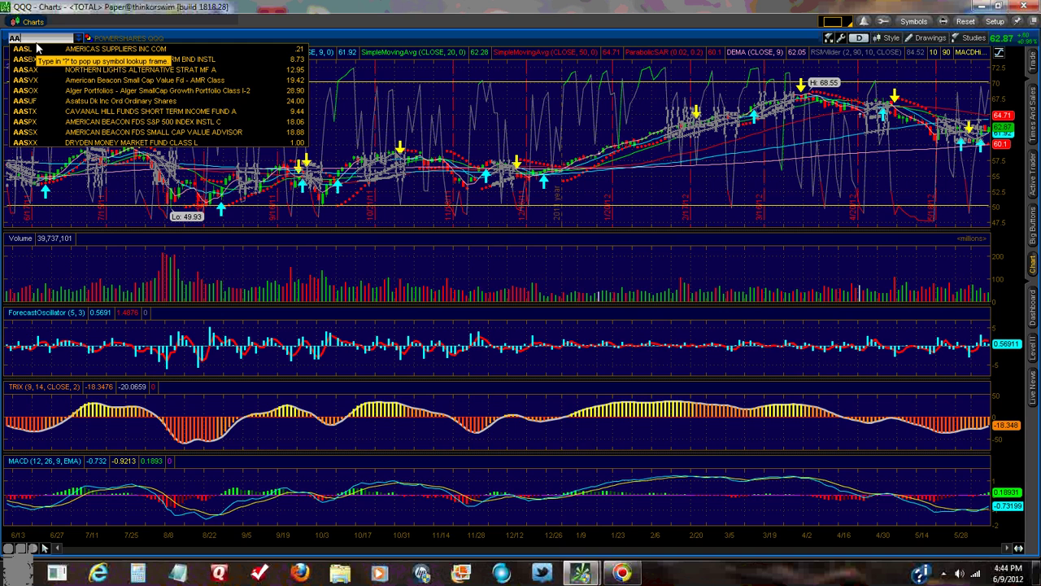
Enter AAPL as the symbol to return to its one-year daily chart
{"action": "type", "text": "PL"}
{"action": "key", "text": "Return"}
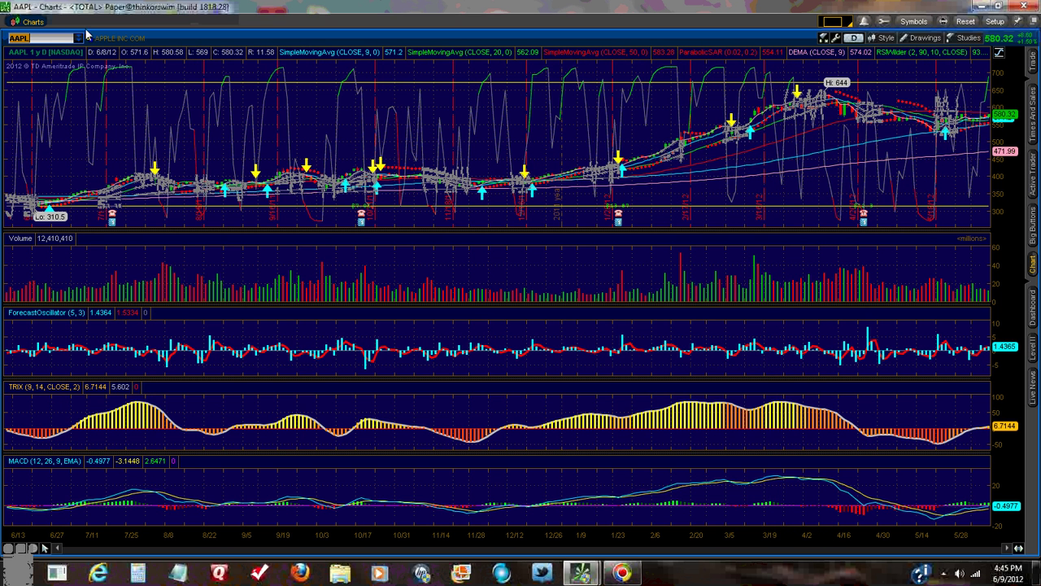
Set AAPL to 1-minute bars, zoom out to include pre-market, and mark 9:30–10:01 AM
{"action": "left_click", "coordinate": [855, 38]}
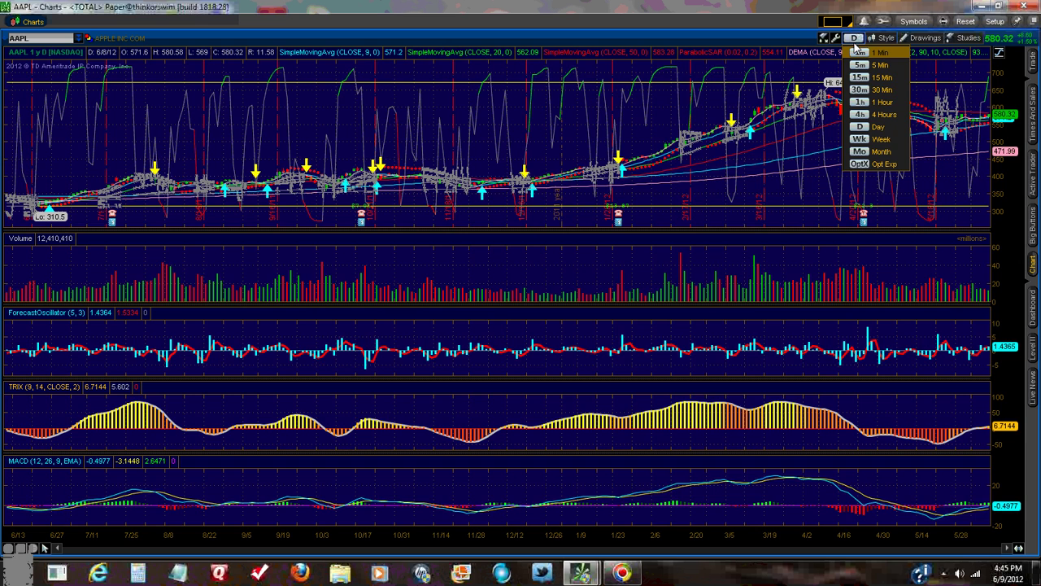
{"action": "left_click", "coordinate": [860, 53]}
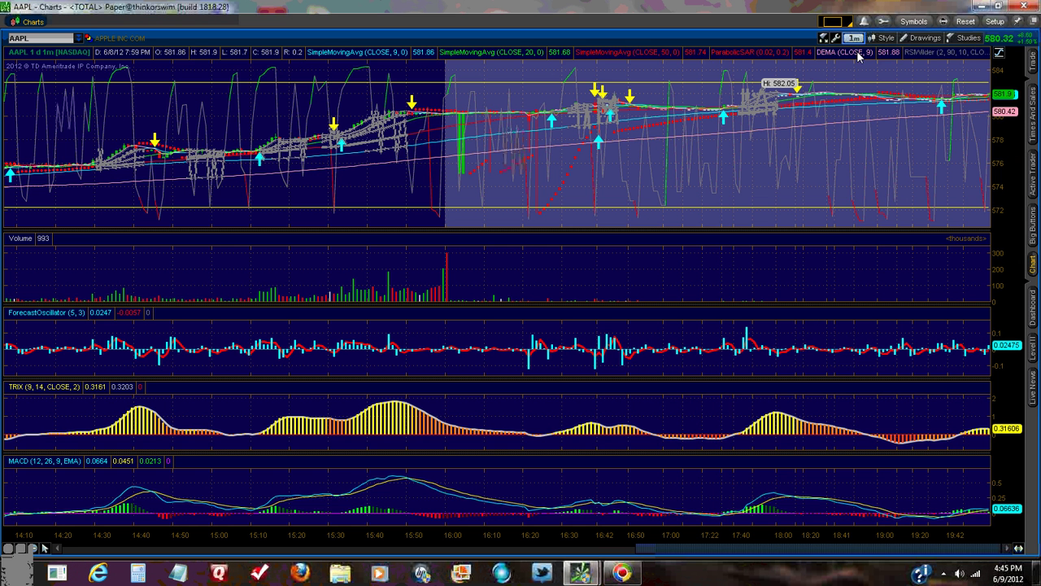
{"action": "left_click", "coordinate": [33, 550]}
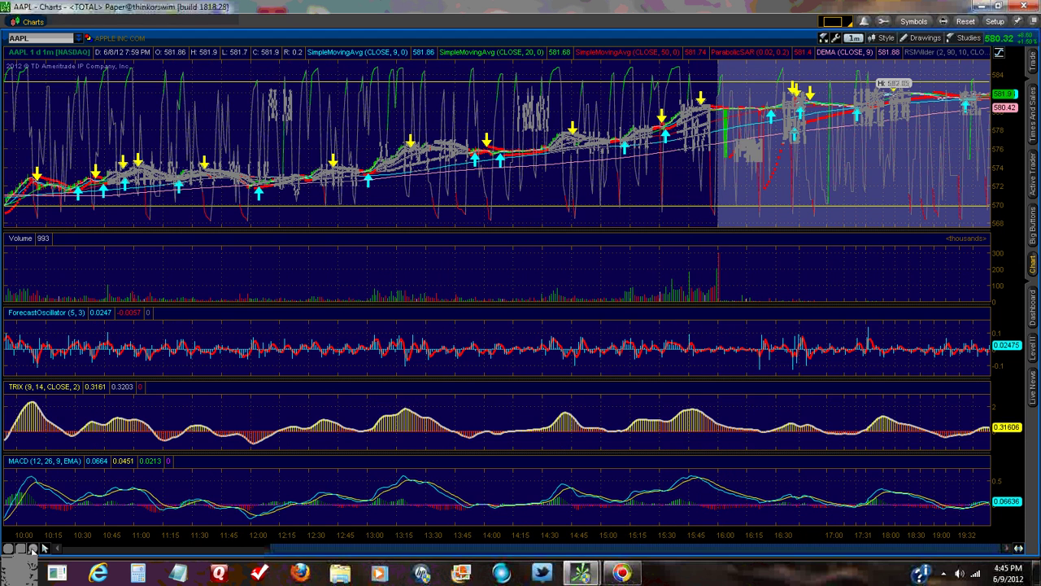
{"action": "left_click", "coordinate": [33, 550]}
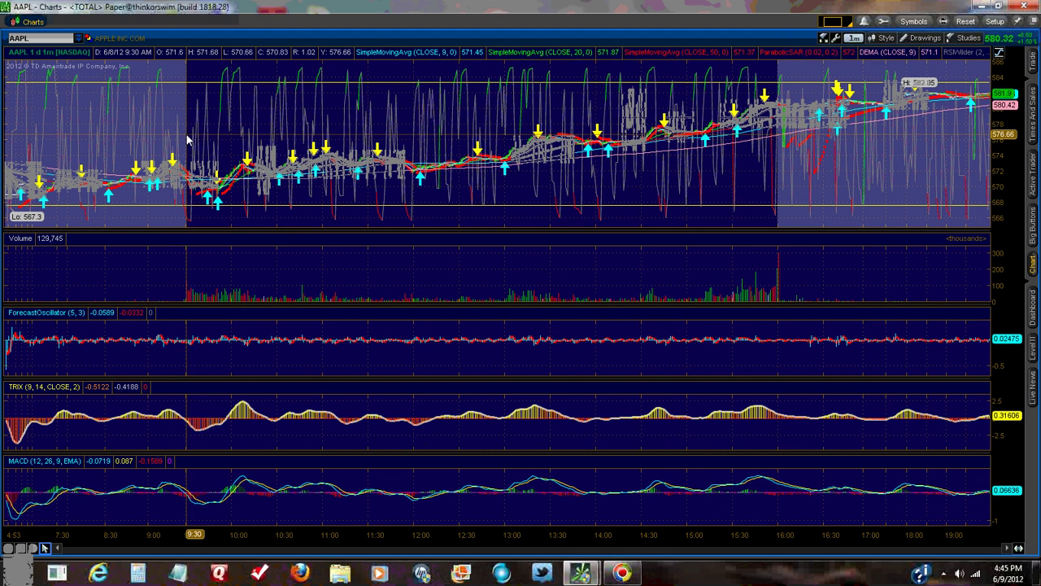
{"action": "left_click_drag", "start_coordinate": [185, 133], "coordinate": [417, 140]}
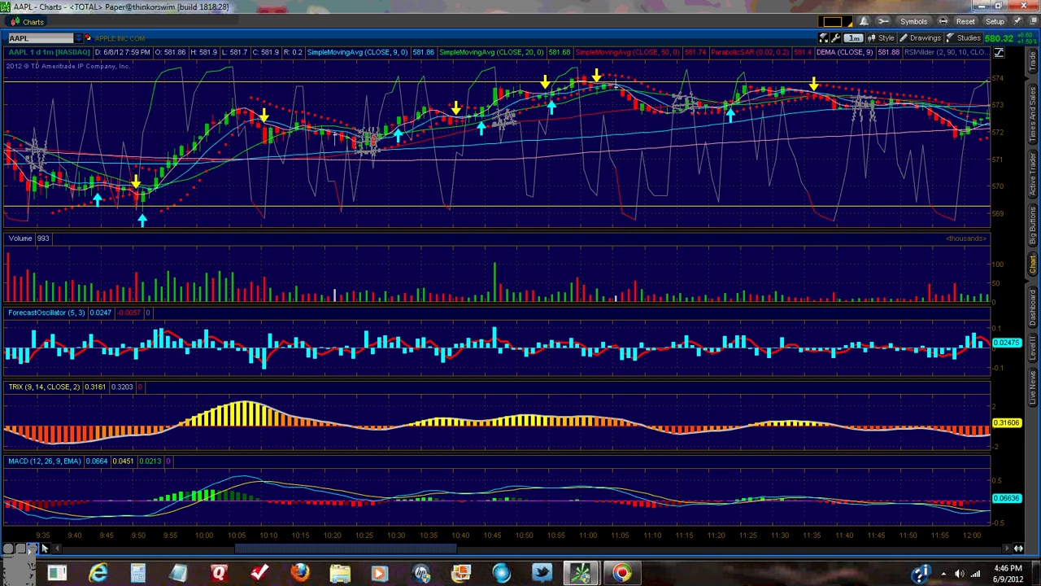
Zoom out to the full extended-hours day, then zoom into the 9:30 AM–3:59 PM session
{"action": "left_click", "coordinate": [32, 548]}
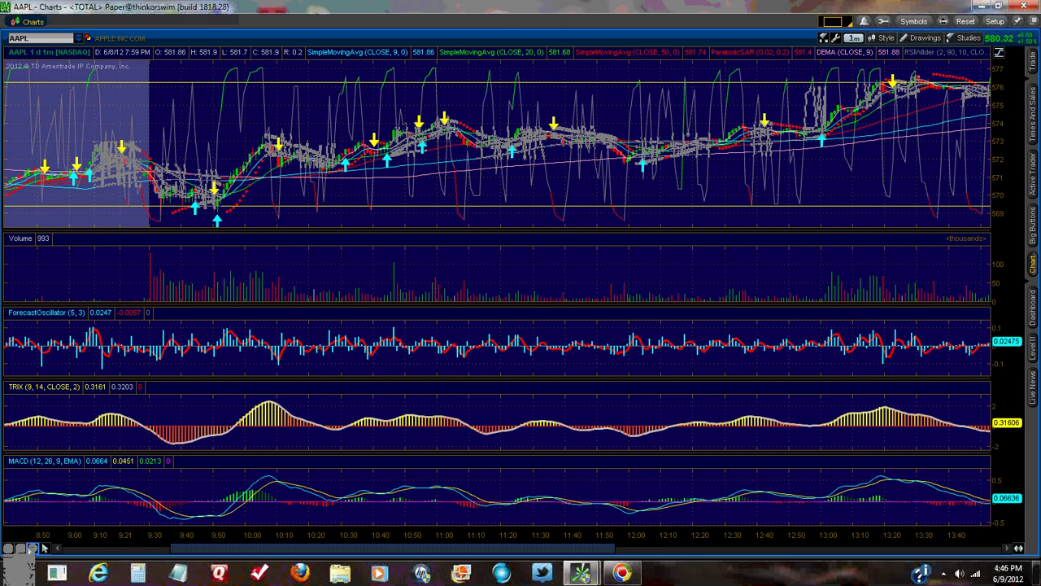
{"action": "left_click", "coordinate": [32, 548]}
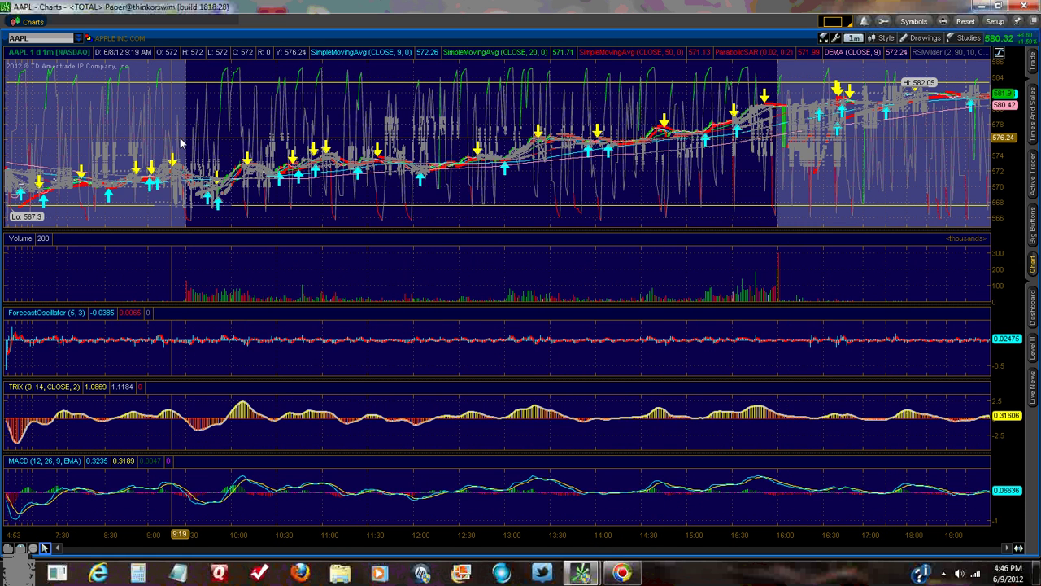
{"action": "left_click_drag", "start_coordinate": [181, 143], "coordinate": [778, 154]}
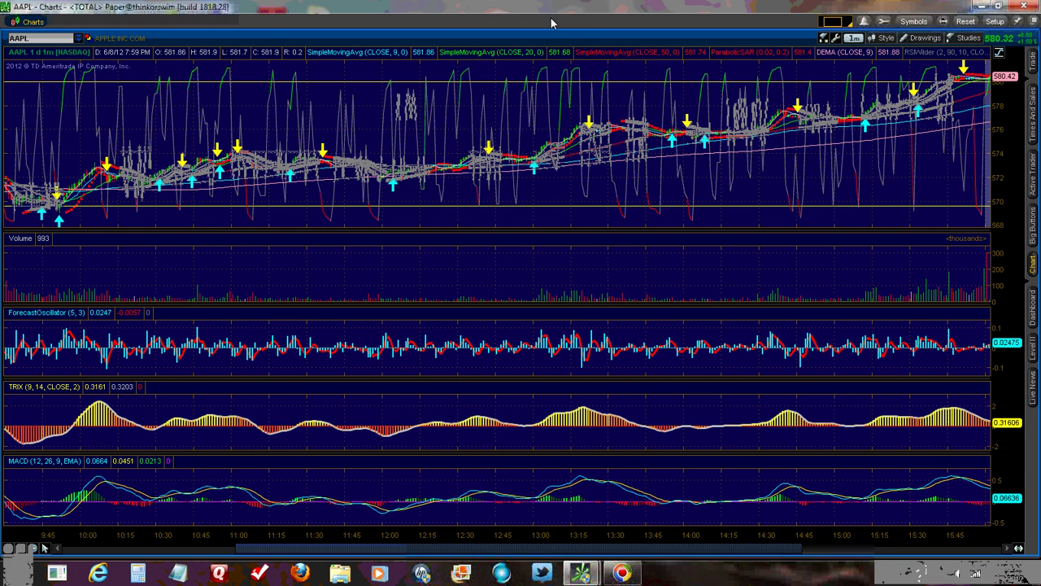